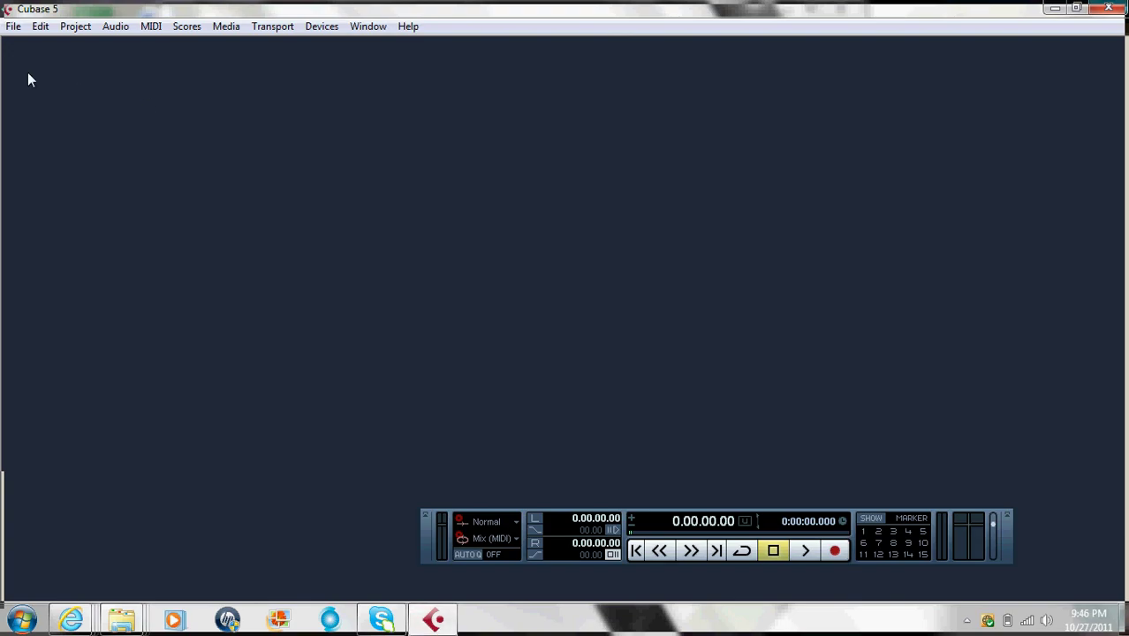
Start a new project from the Empty template using File > New Project
{"action": "left_click", "coordinate": [14, 26]}
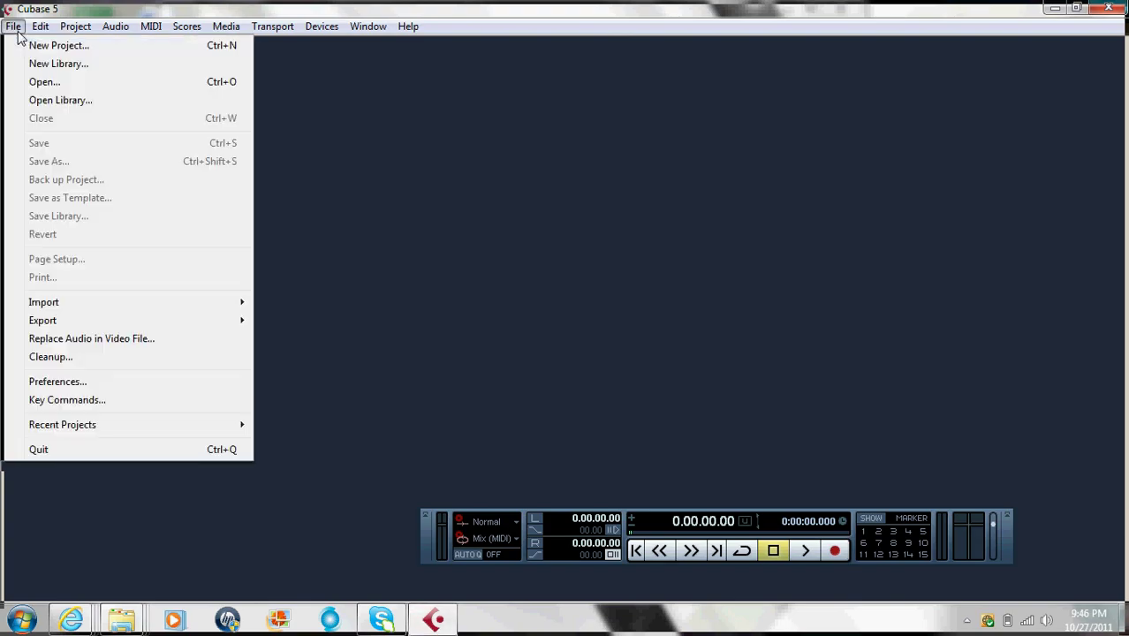
{"action": "key", "text": "Right"}
{"action": "key", "text": "Escape"}
{"action": "key", "text": "alt+f"}
{"action": "left_click", "coordinate": [34, 52]}
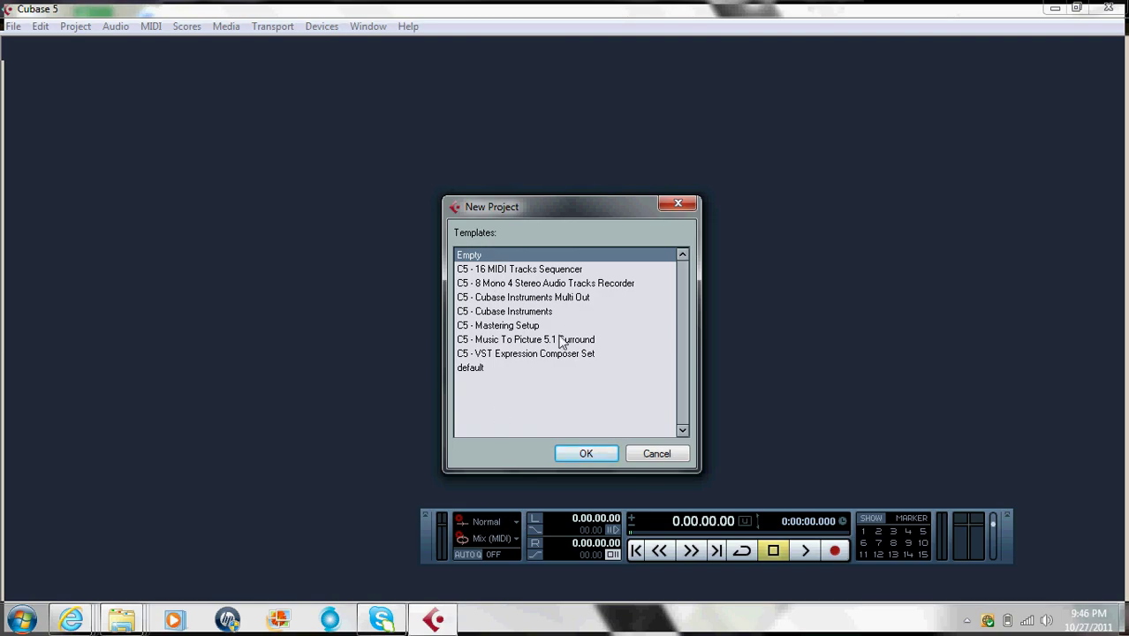
{"action": "double_click", "coordinate": [521, 256]}
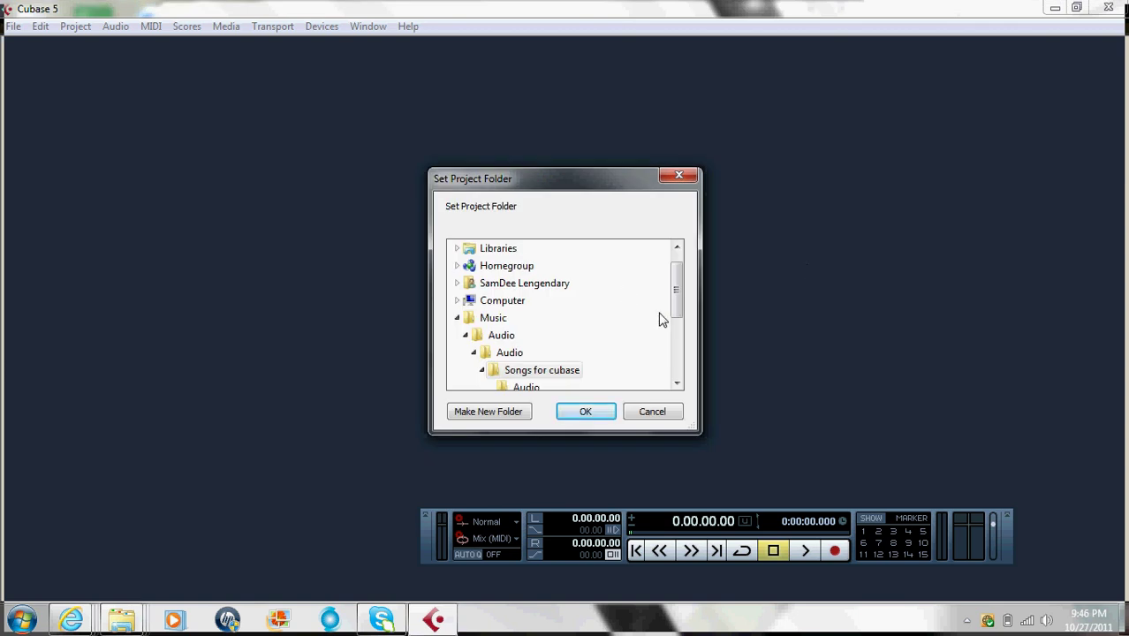
Create a 'My recorded songs' folder inside Songs for cubase and use it as the project folder
{"action": "scroll", "coordinate": [678, 349], "scroll_direction": "down", "scroll_amount": 2}
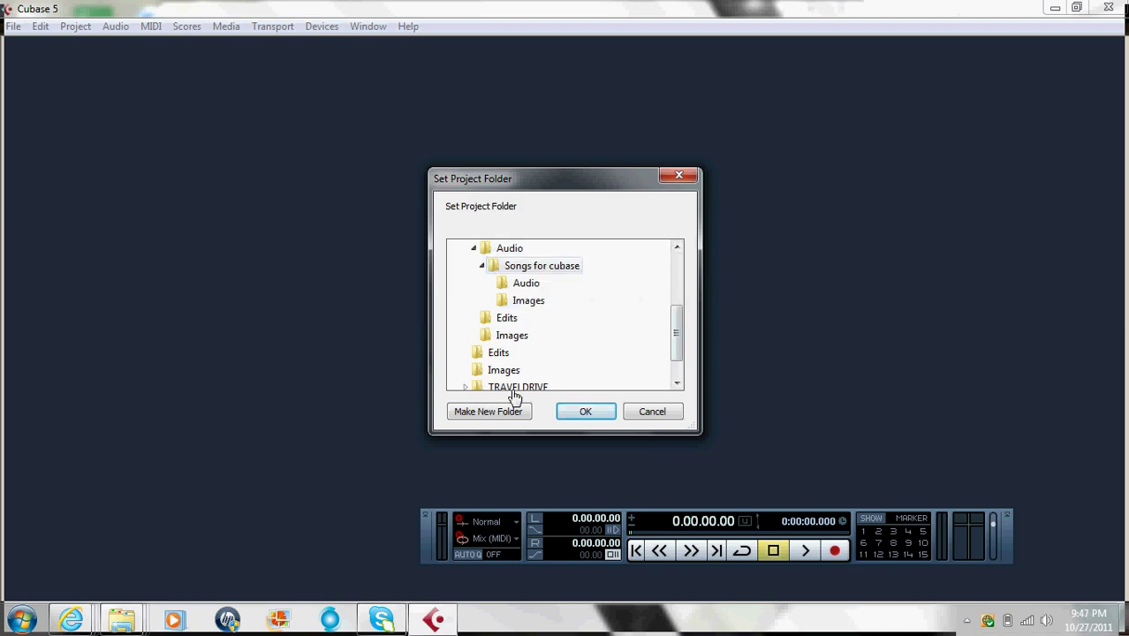
{"action": "left_click", "coordinate": [482, 415]}
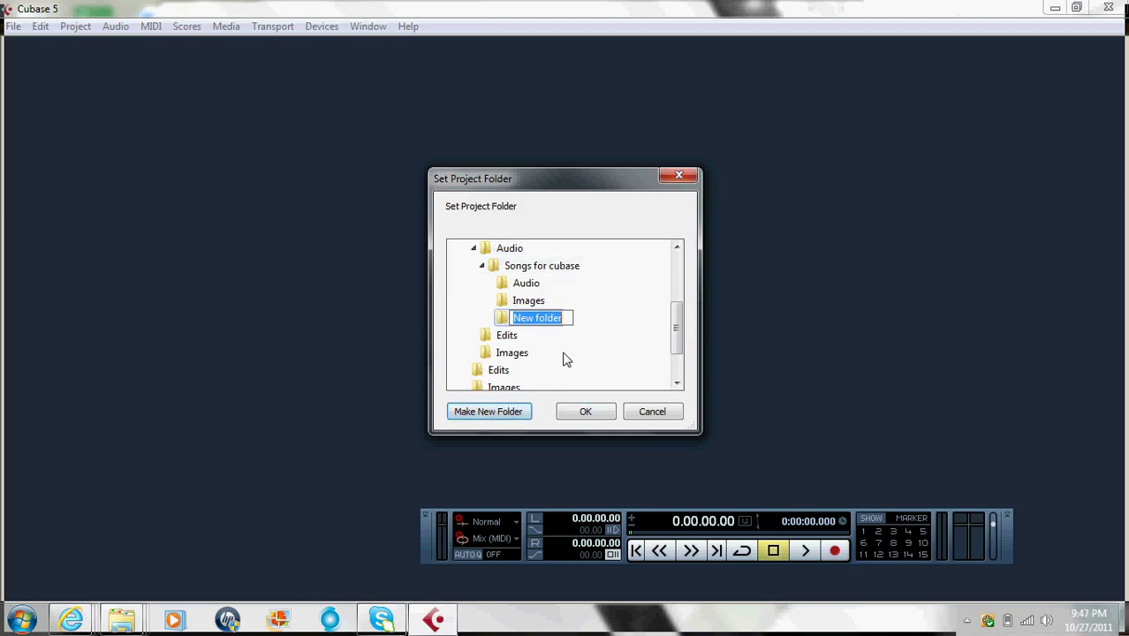
{"action": "type", "text": "son"}
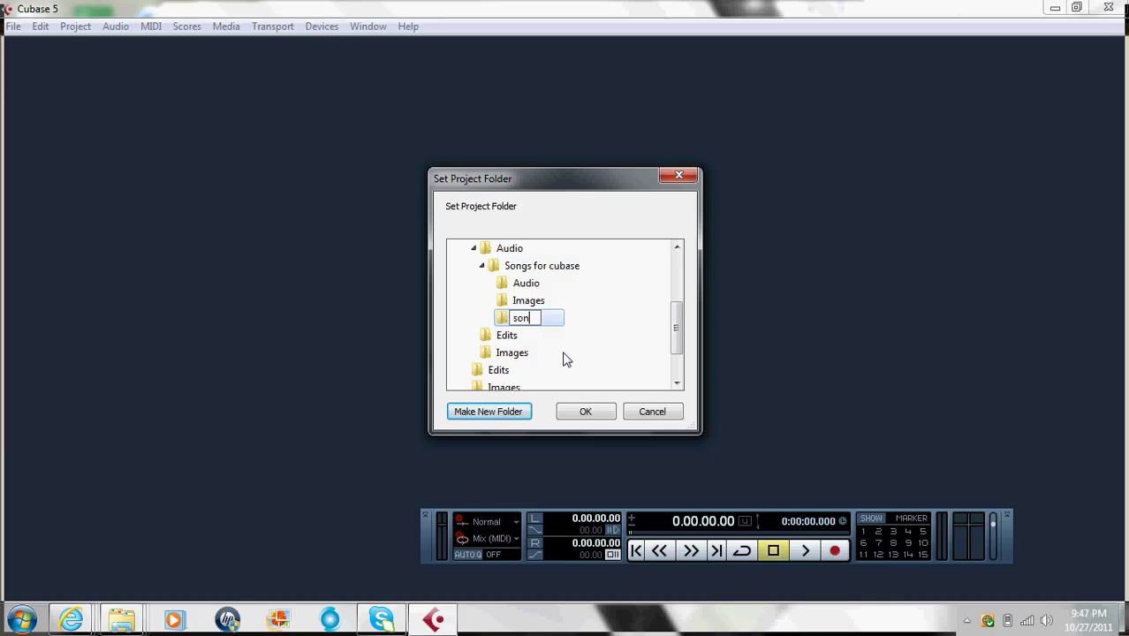
{"action": "type", "text": "gs for re"}
{"action": "key", "text": "BackSpace"}
{"action": "key", "text": "BackSpace"}
{"action": "key", "text": "BackSpace"}
{"action": "key", "text": "BackSpace"}
{"action": "key", "text": "BackSpace"}
{"action": "key", "text": "BackSpace"}
{"action": "key", "text": "BackSpace"}
{"action": "key", "text": "BackSpace"}
{"action": "key", "text": "BackSpace"}
{"action": "key", "text": "BackSpace"}
{"action": "key", "text": "BackSpace"}
{"action": "key", "text": "BackSpace"}
{"action": "type", "text": "My recorded songs"}
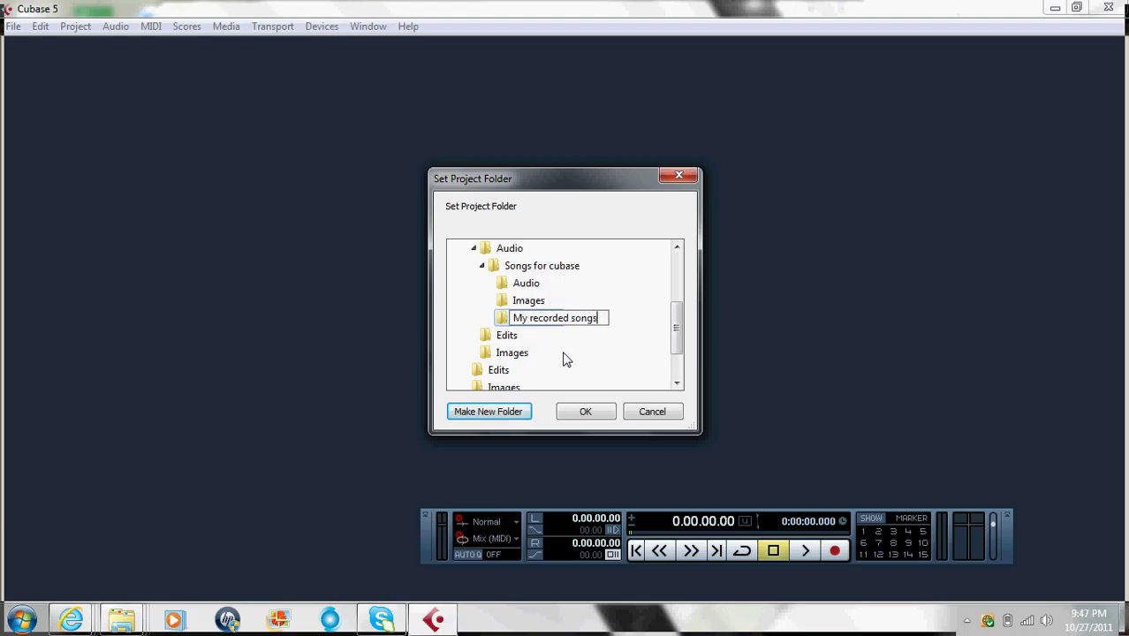
{"action": "left_click", "coordinate": [579, 411]}
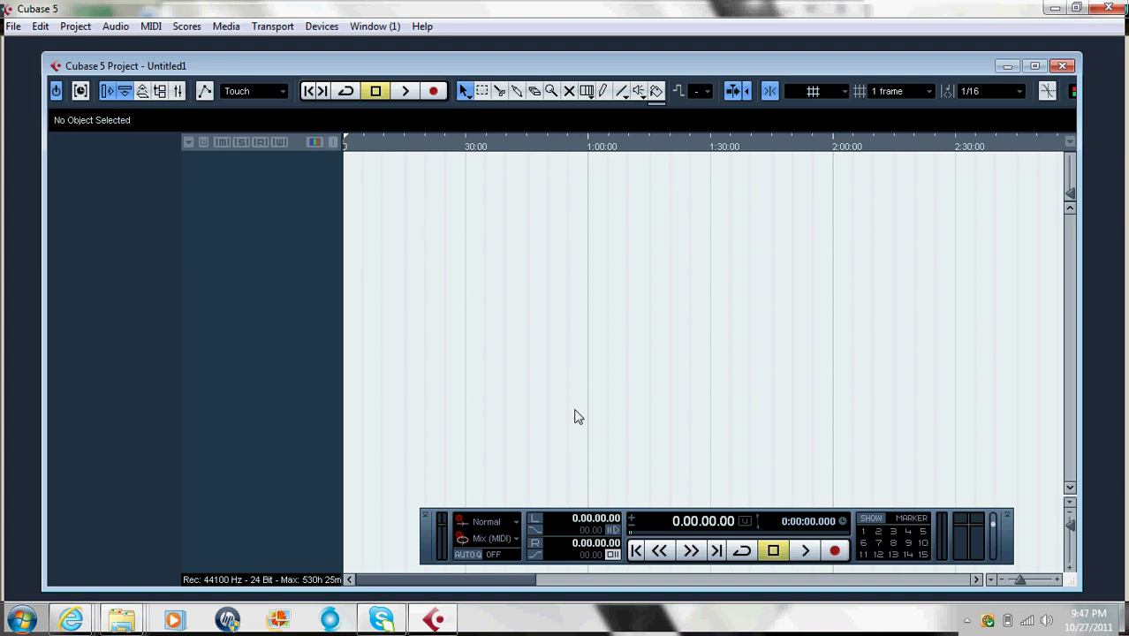
Open Add Audio Track from the track list's context menu and show its configuration choices
{"action": "left_click", "coordinate": [241, 141]}
{"action": "right_click", "coordinate": [276, 199]}
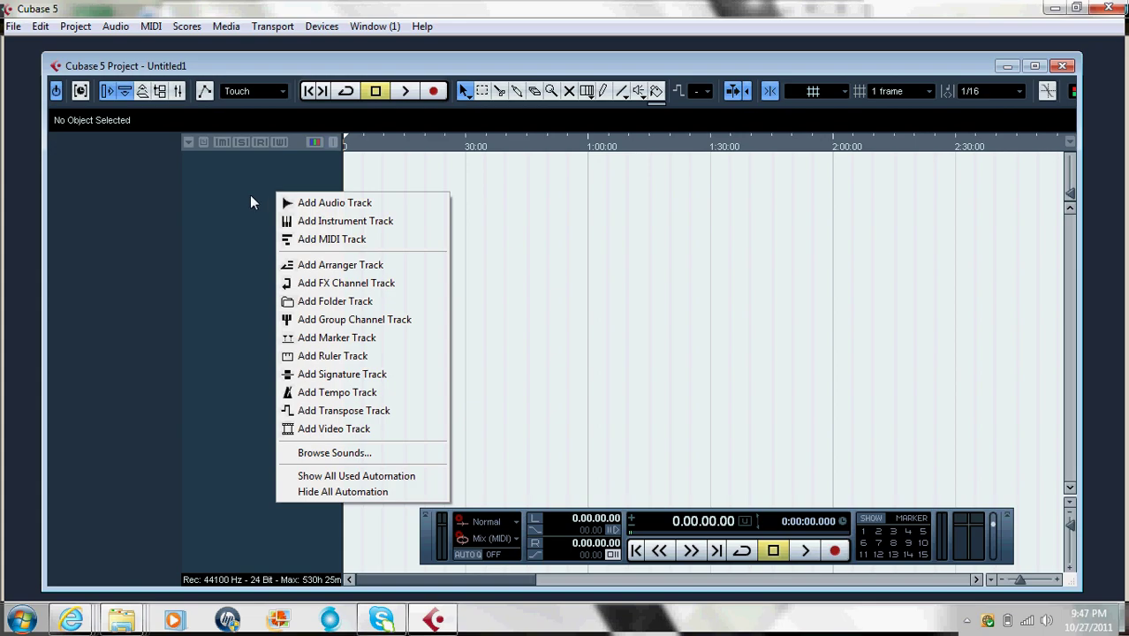
{"action": "left_click", "coordinate": [298, 207]}
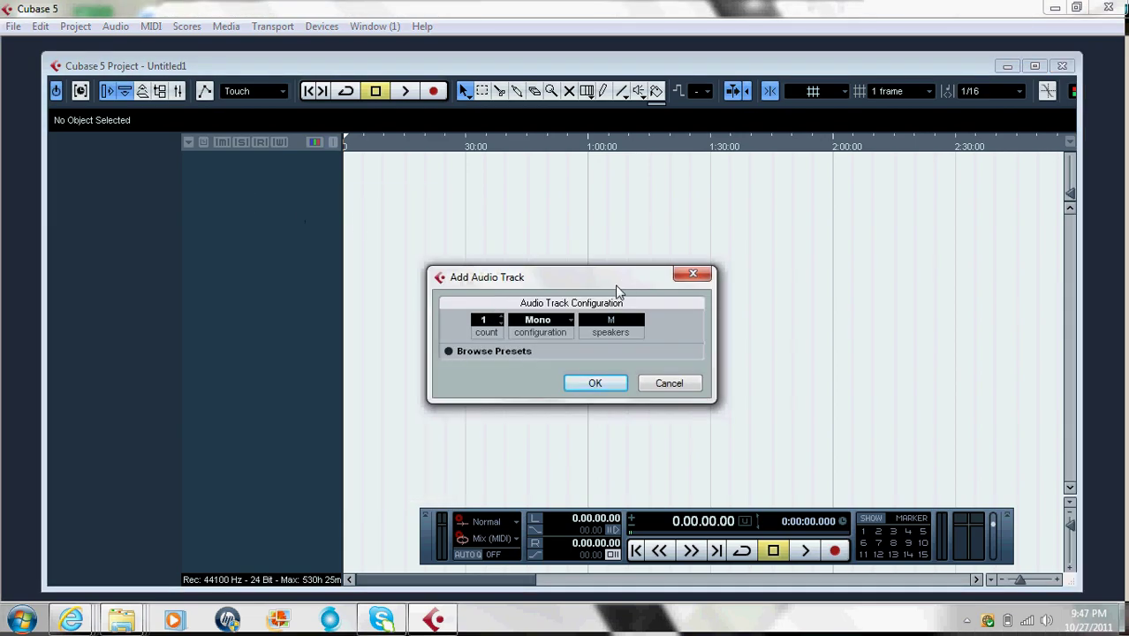
{"action": "left_click", "coordinate": [569, 322]}
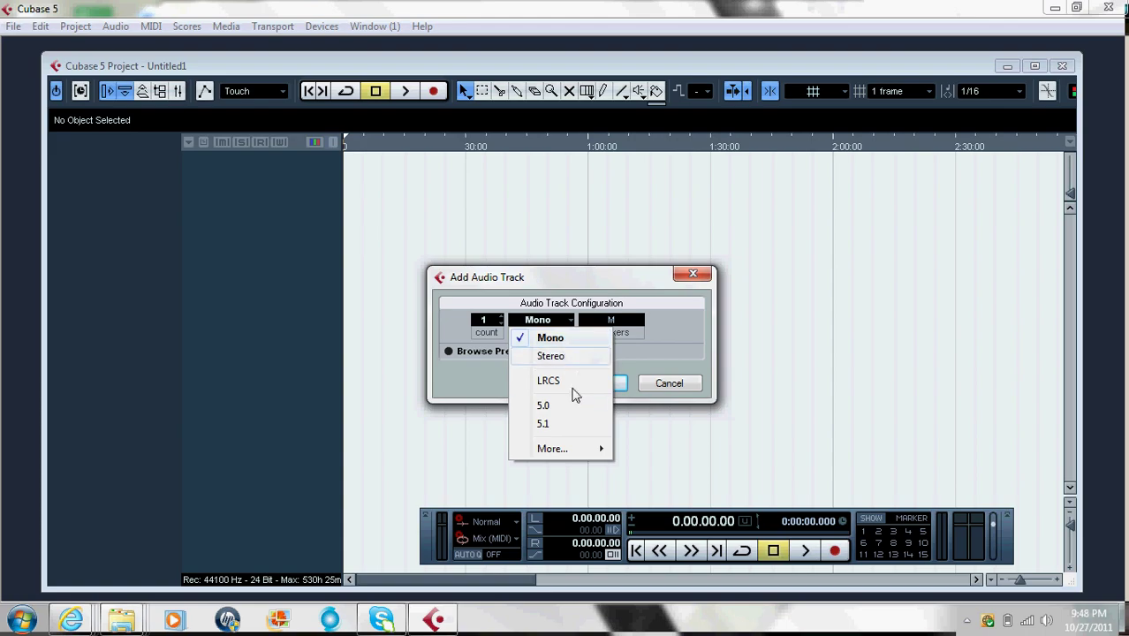
Keep the Mono configuration and bring the track count down to 3
{"action": "left_click", "coordinate": [574, 340]}
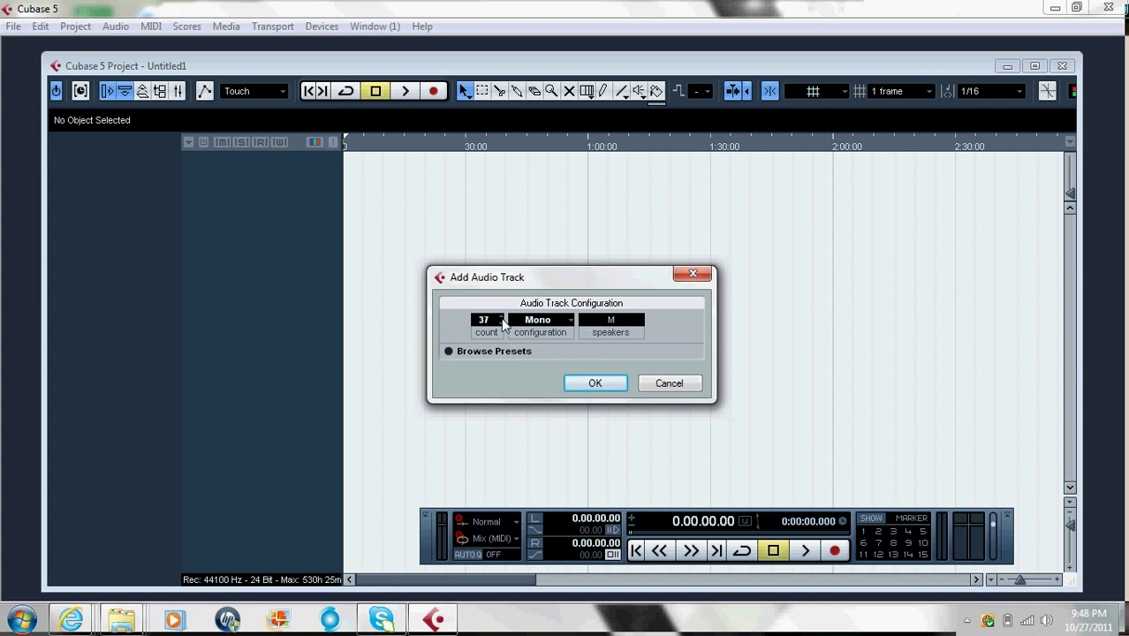
{"action": "left_click", "coordinate": [501, 324]}
{"action": "left_click", "coordinate": [501, 323]}
{"action": "left_click", "coordinate": [502, 325]}
{"action": "left_click", "coordinate": [501, 324]}
{"action": "left_click", "coordinate": [501, 323]}
{"action": "scroll", "coordinate": [501, 321], "scroll_direction": "up", "scroll_amount": 20}
{"action": "scroll", "coordinate": [503, 327], "scroll_direction": "down", "scroll_amount": 9}
{"action": "left_click", "coordinate": [502, 323]}
{"action": "left_click", "coordinate": [502, 324]}
{"action": "left_click", "coordinate": [502, 323]}
Add the three mono audio tracks and make the Audio 01 track taller
{"action": "left_click", "coordinate": [578, 390]}
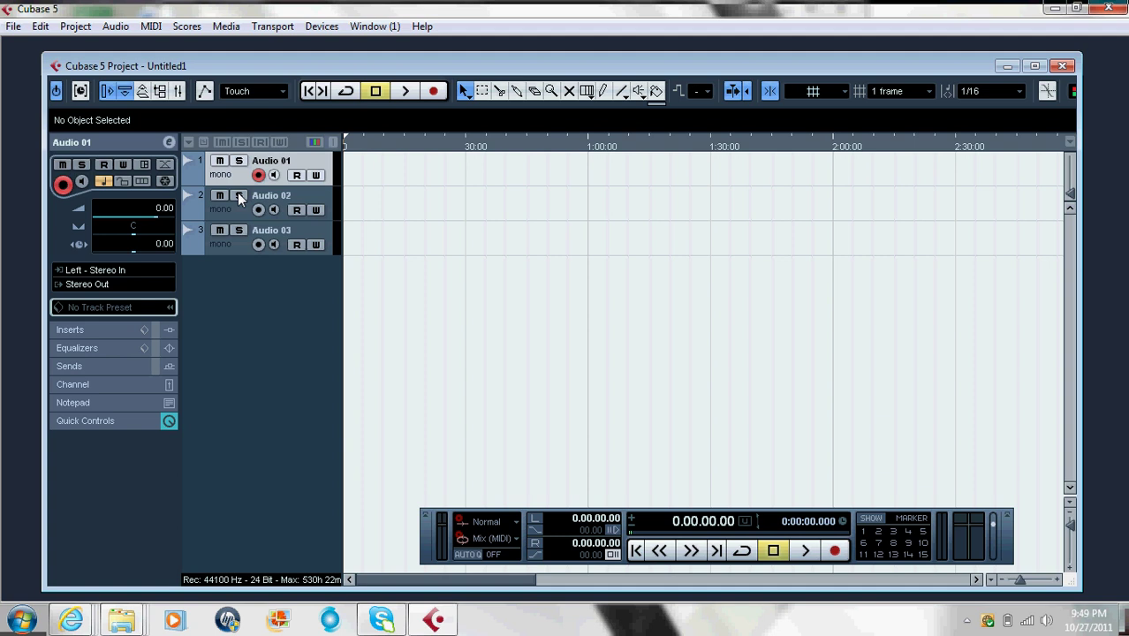
{"action": "left_click_drag", "start_coordinate": [238, 185], "coordinate": [242, 239]}
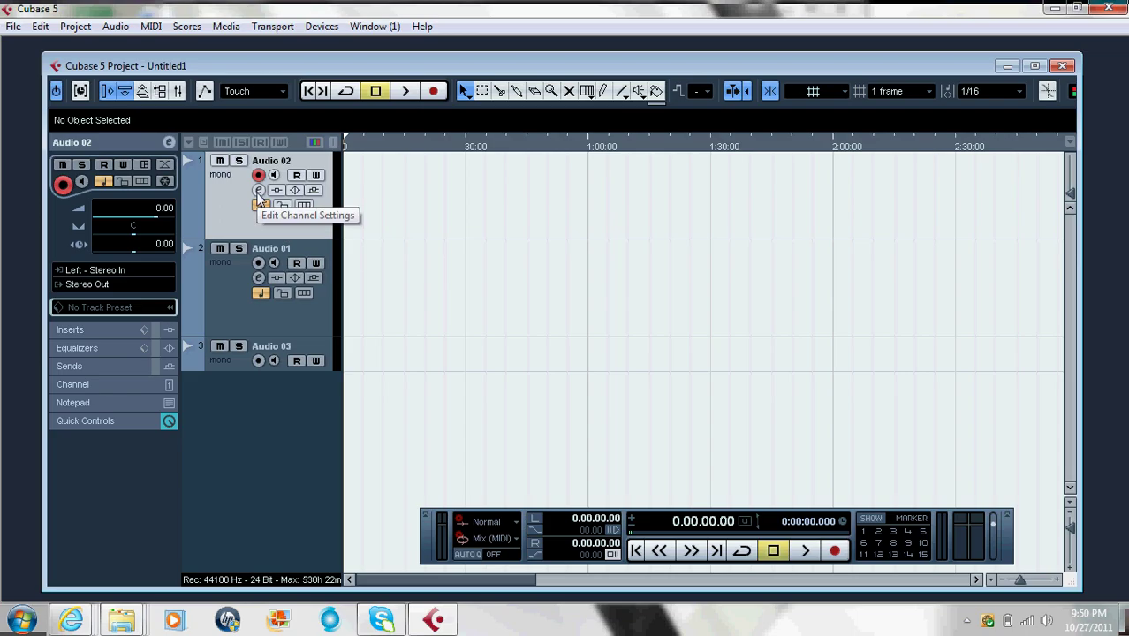
Load MonoDelay on Audio 02's first insert with 1/8 T delay, 43.0 feedback and 0.0 mix
{"action": "left_click", "coordinate": [258, 191]}
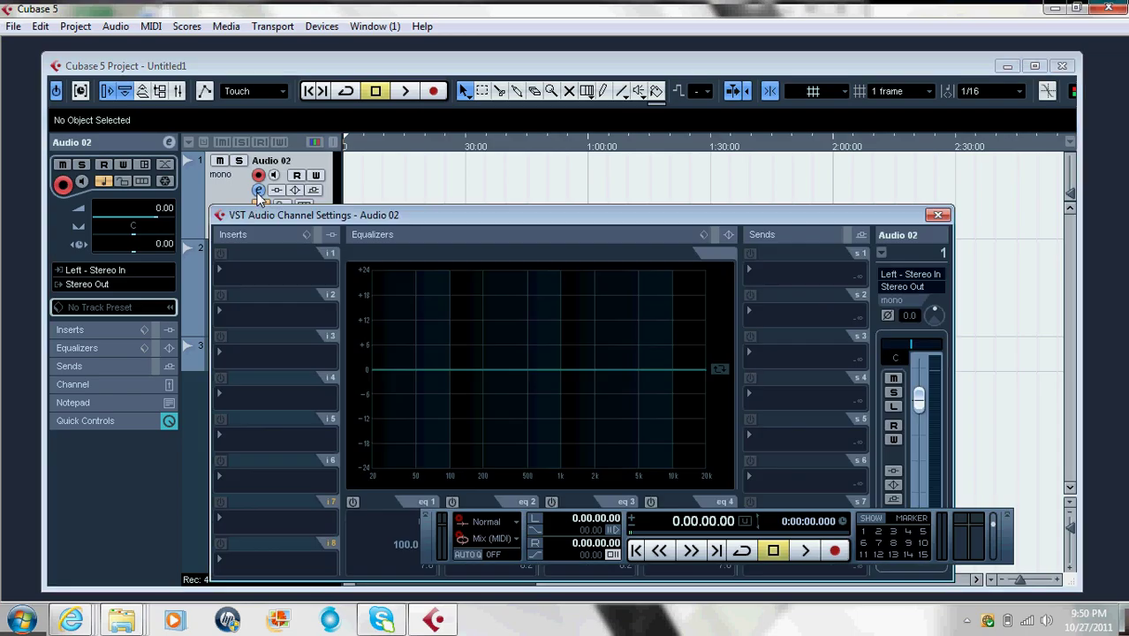
{"action": "left_click", "coordinate": [272, 282]}
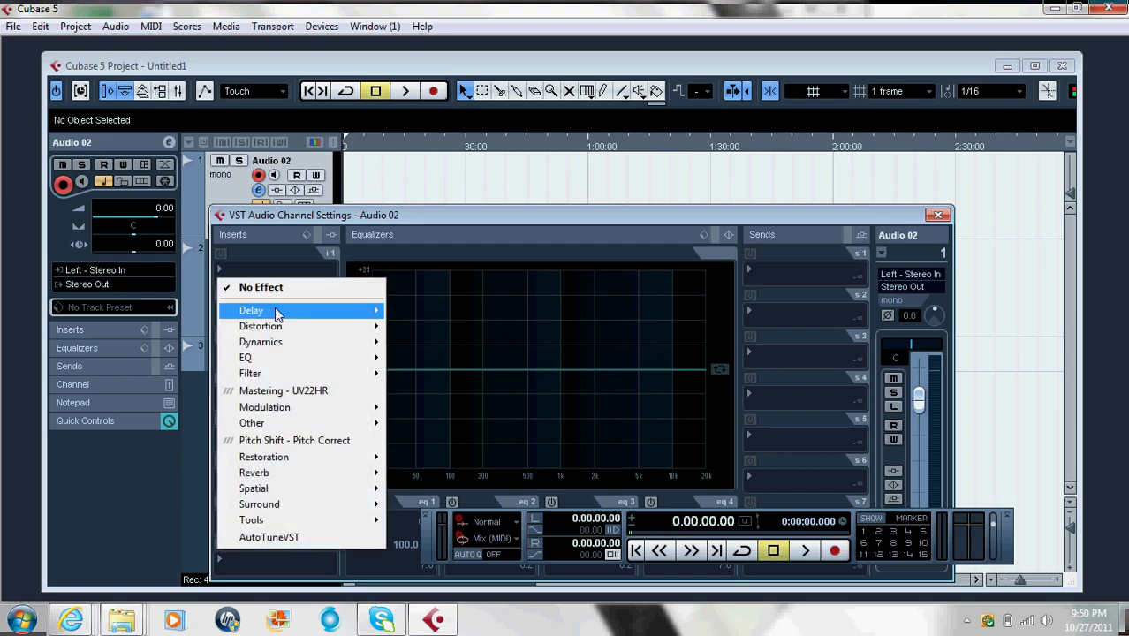
{"action": "mouse_move", "coordinate": [357, 311]}
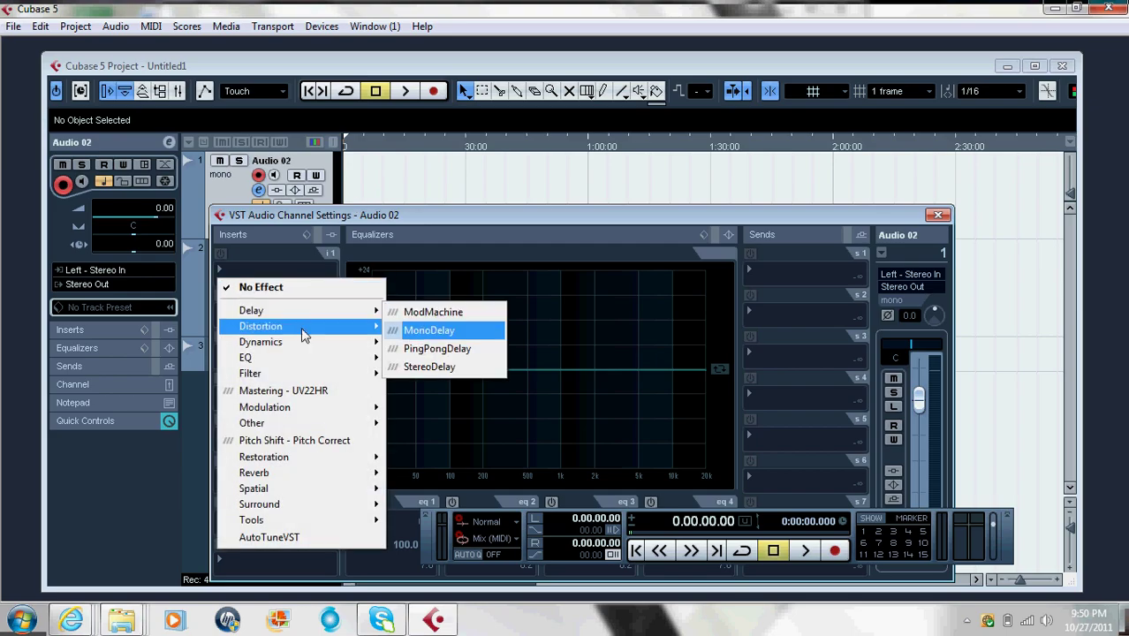
{"action": "mouse_move", "coordinate": [305, 327]}
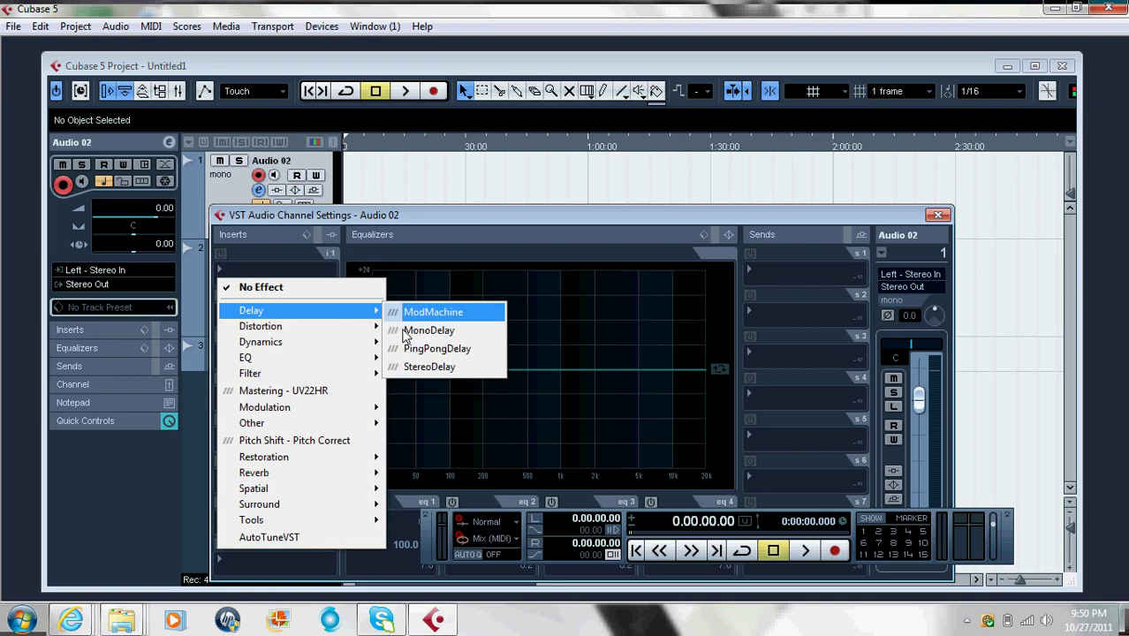
{"action": "left_click", "coordinate": [409, 331]}
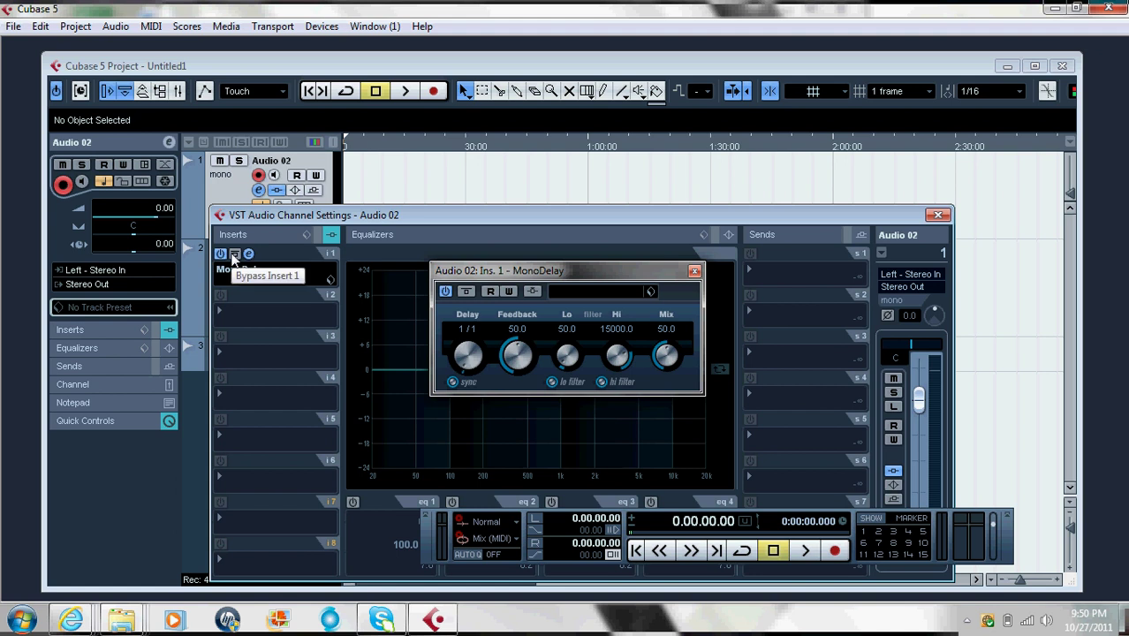
{"action": "left_click_drag", "start_coordinate": [517, 354], "coordinate": [563, 350]}
{"action": "left_click_drag", "start_coordinate": [617, 357], "coordinate": [627, 393]}
{"action": "left_click_drag", "start_coordinate": [468, 355], "coordinate": [343, 280]}
Add a GEQ-10 equalizer on the second insert, then close the plugin and channel windows
{"action": "left_click", "coordinate": [281, 317]}
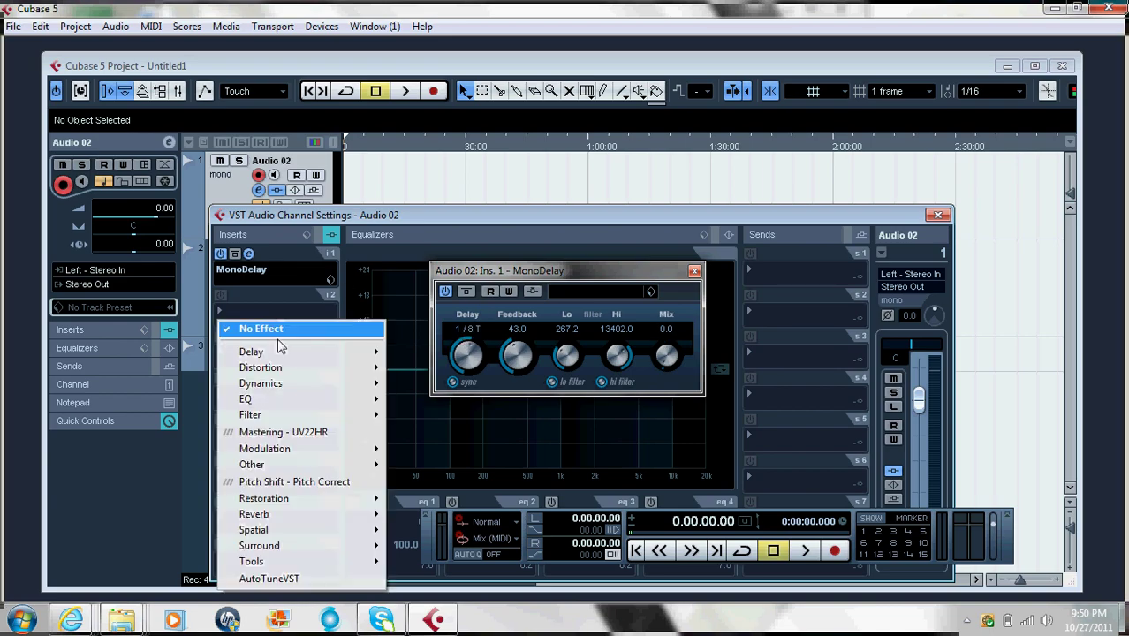
{"action": "mouse_move", "coordinate": [280, 402]}
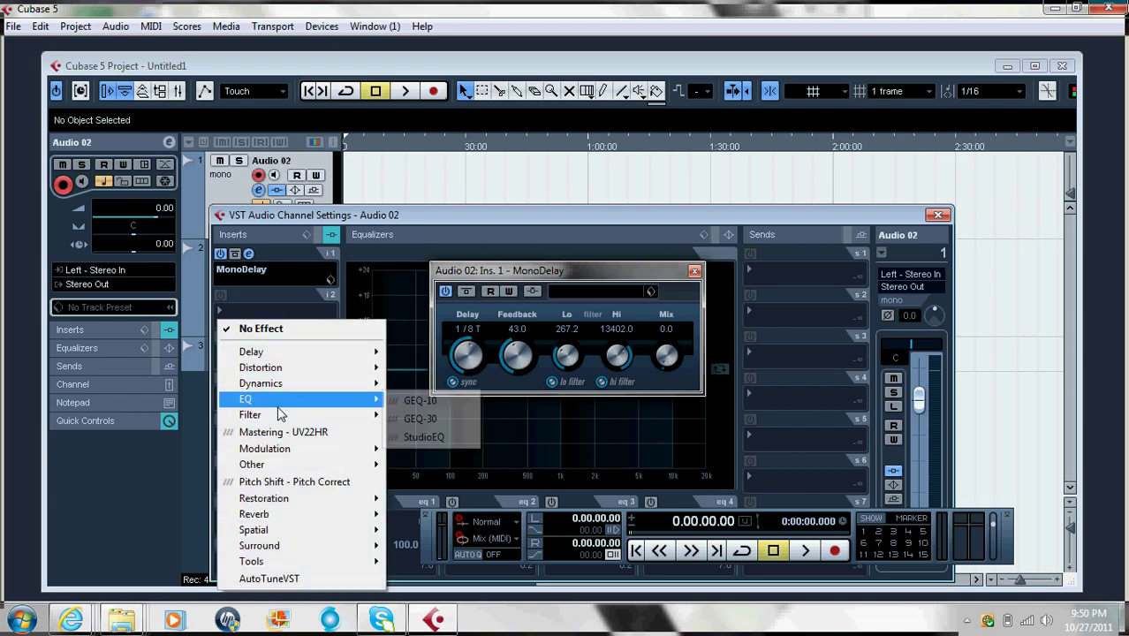
{"action": "left_click", "coordinate": [461, 402]}
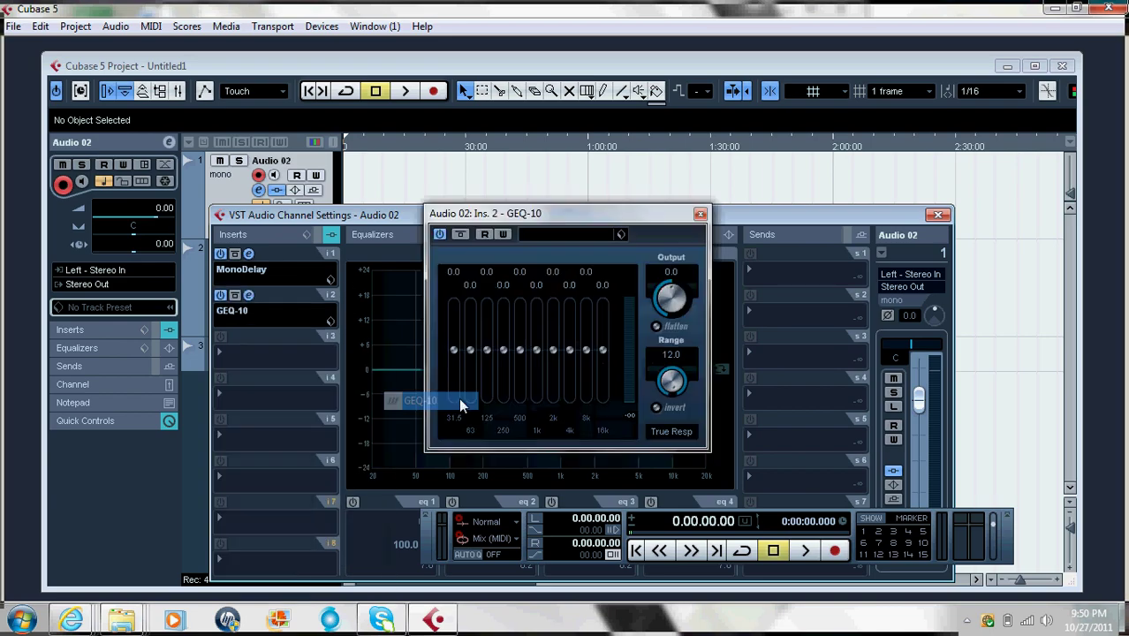
{"action": "left_click", "coordinate": [702, 214]}
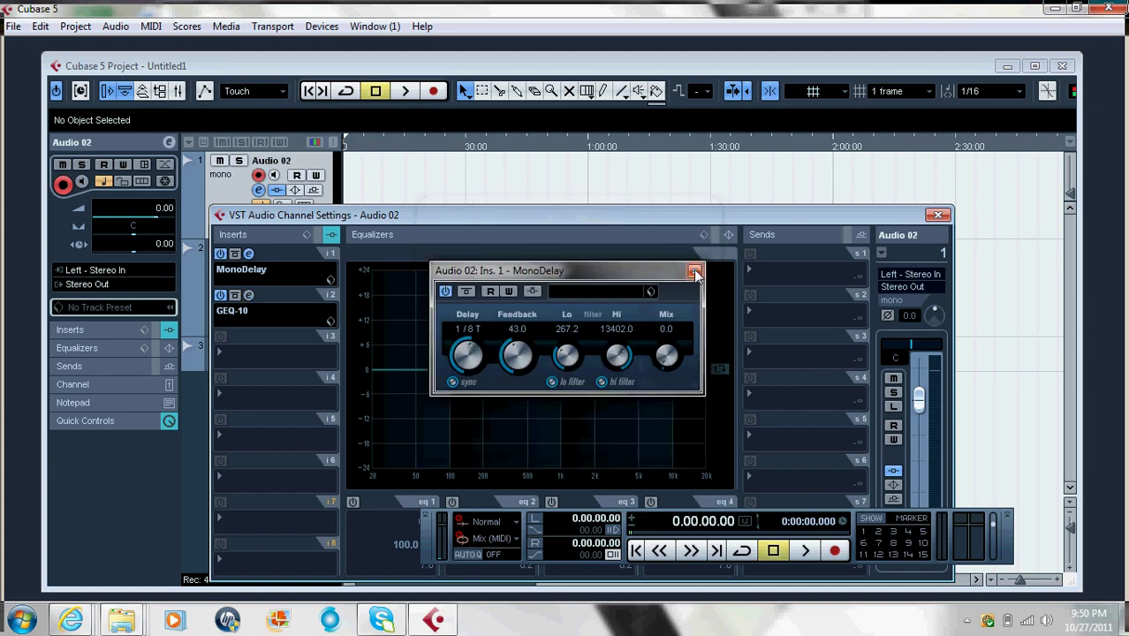
{"action": "left_click", "coordinate": [694, 271]}
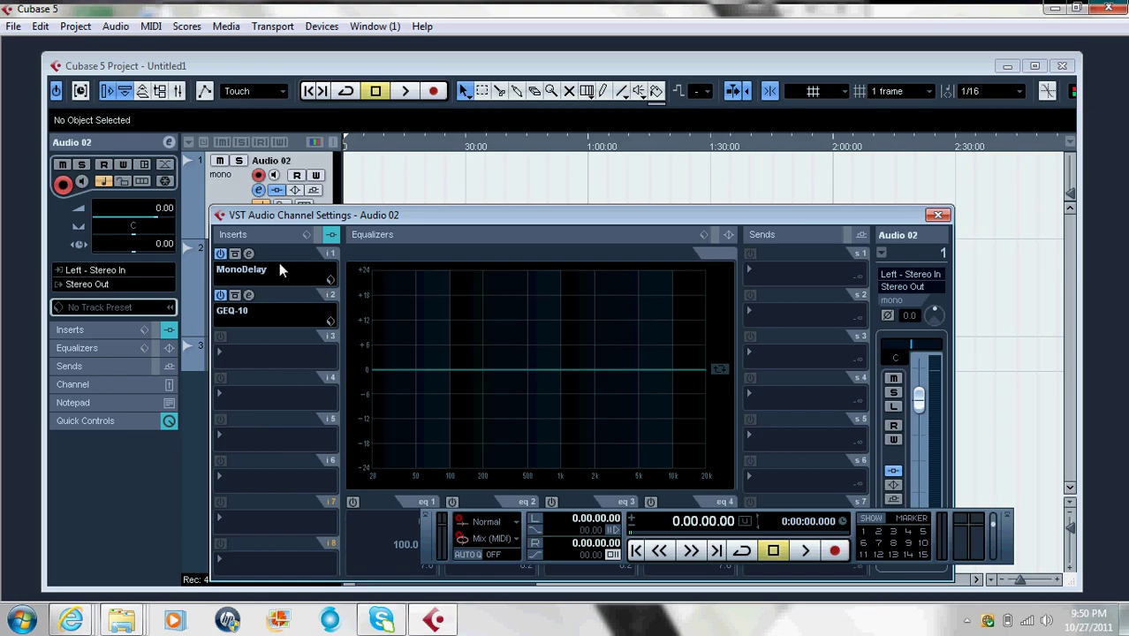
{"action": "left_click", "coordinate": [934, 218]}
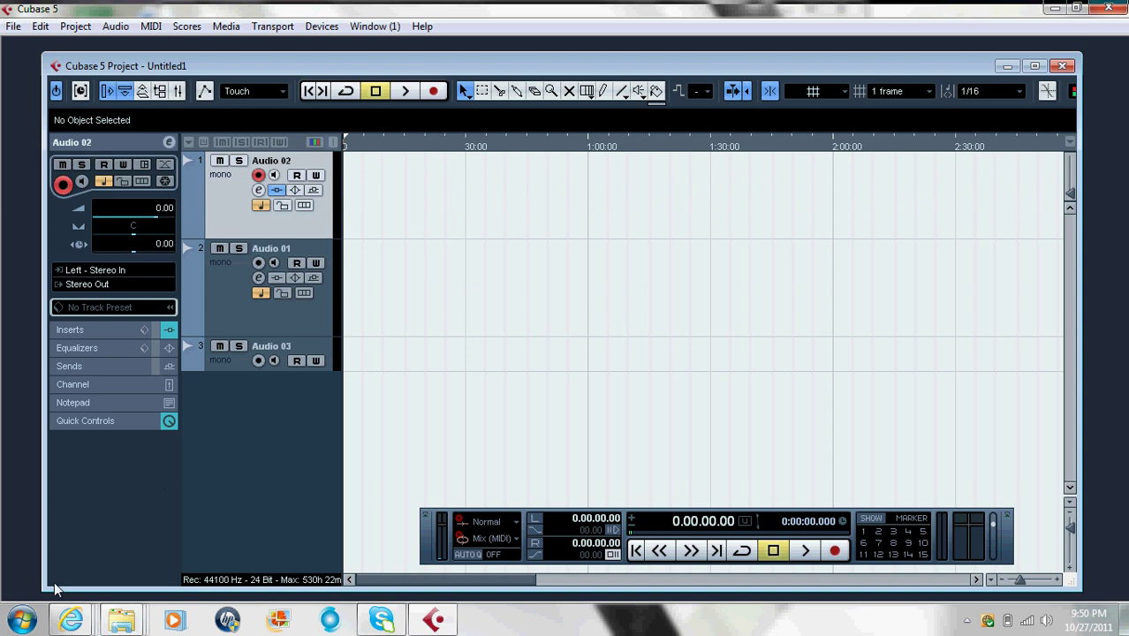
Place the Lupe Fiasco folder beside Cubase and drag song 02 onto the Audio 02 track
{"action": "mouse_move", "coordinate": [120, 624]}
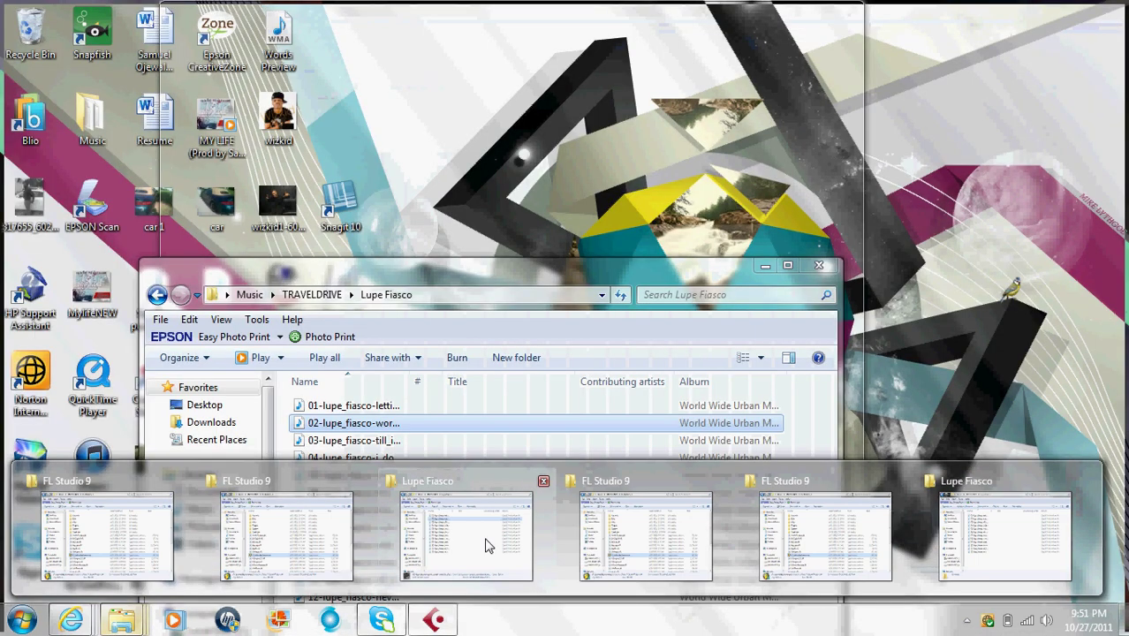
{"action": "left_click", "coordinate": [485, 545]}
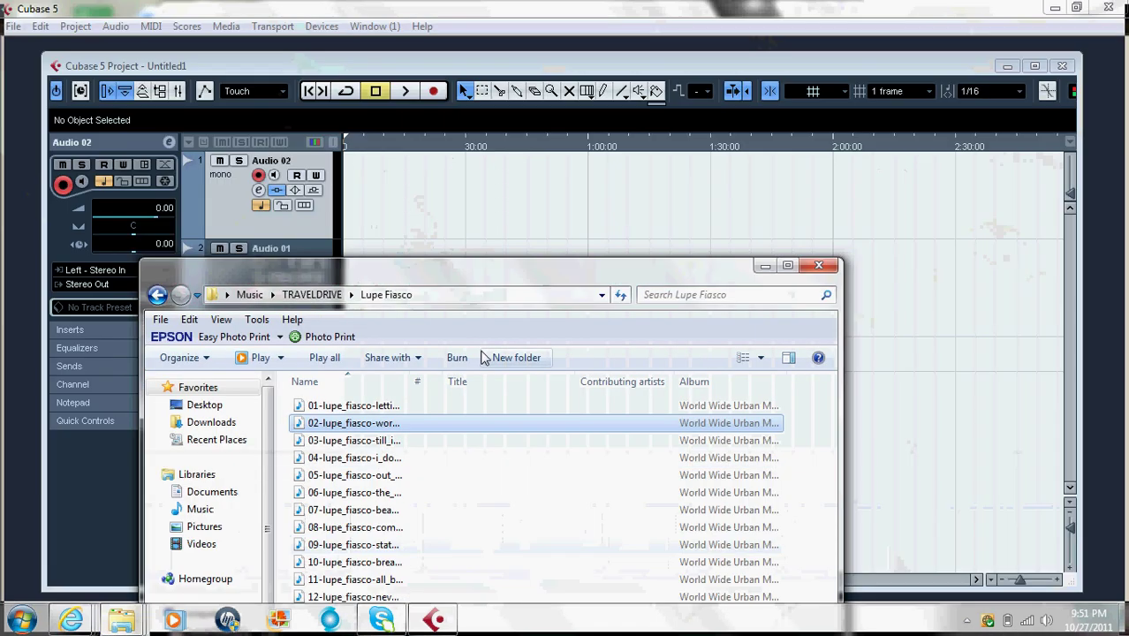
{"action": "left_click_drag", "start_coordinate": [393, 277], "coordinate": [618, 332]}
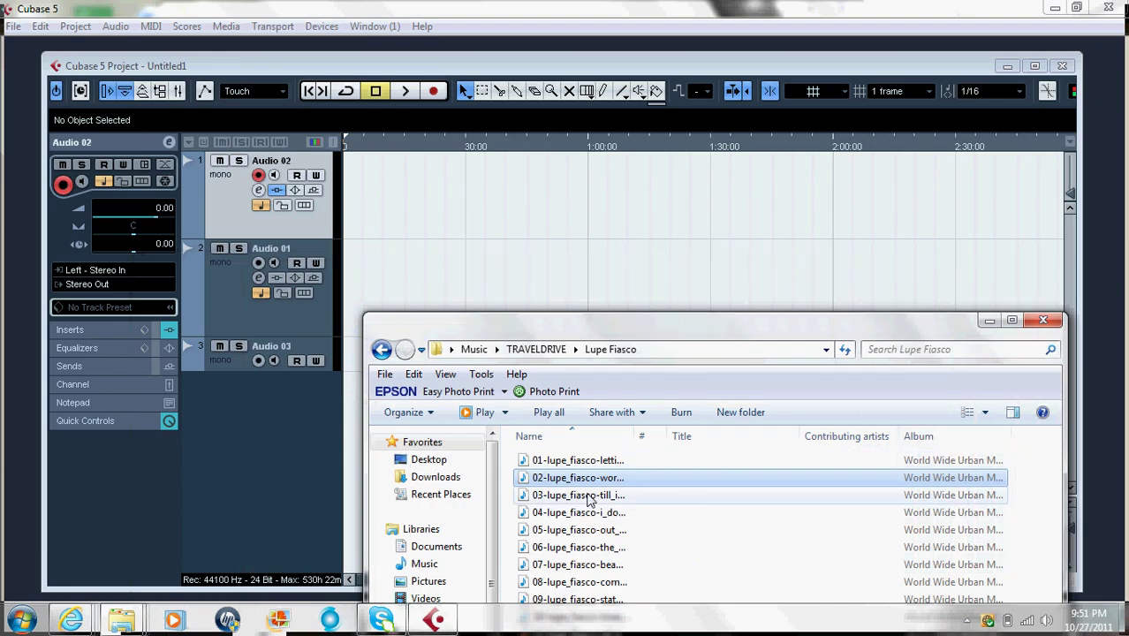
{"action": "left_click_drag", "start_coordinate": [566, 499], "coordinate": [593, 503]}
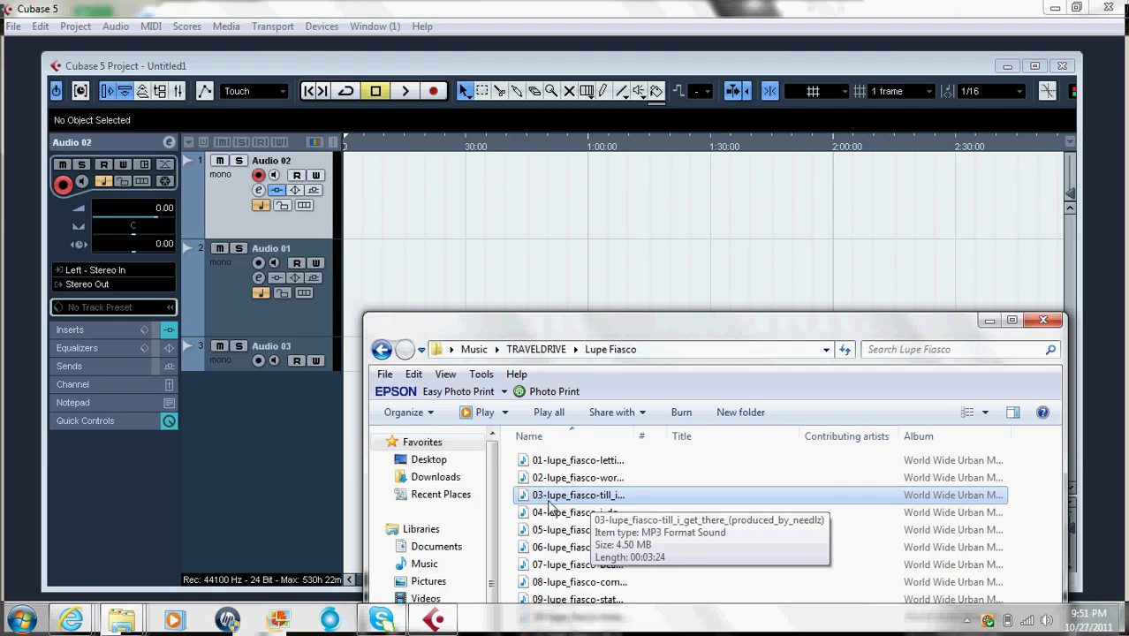
{"action": "left_click", "coordinate": [544, 482]}
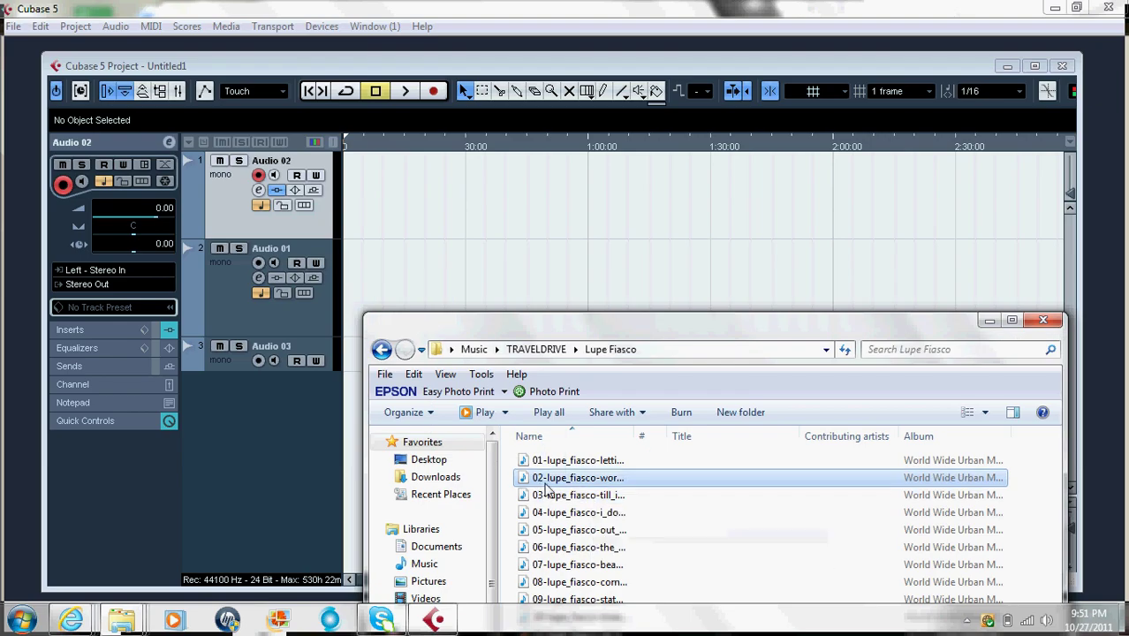
{"action": "left_click_drag", "start_coordinate": [539, 484], "coordinate": [342, 194]}
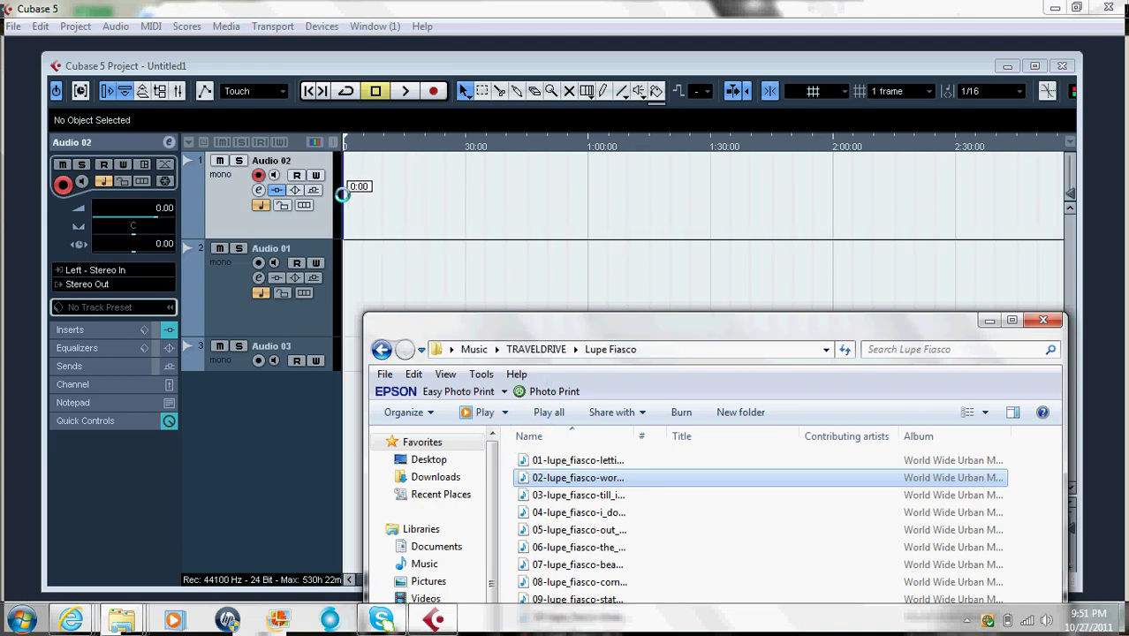
Drop song 02 at the start of Audio 02 and confirm the Import Options
{"action": "left_click_drag", "start_coordinate": [342, 193], "coordinate": [342, 193]}
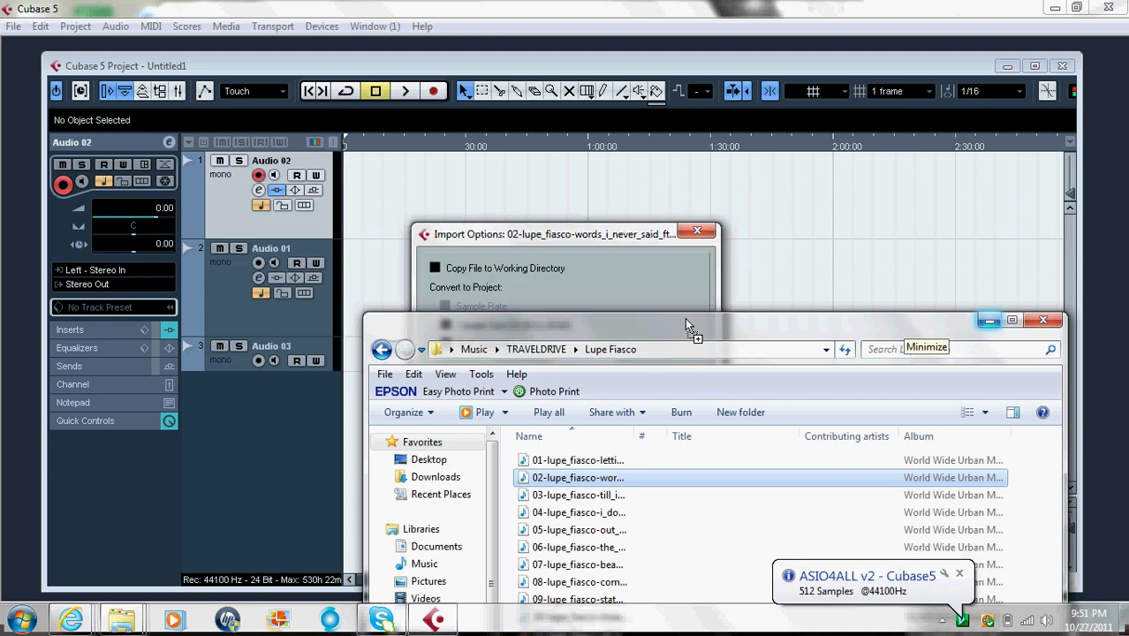
{"action": "left_click", "coordinate": [628, 273]}
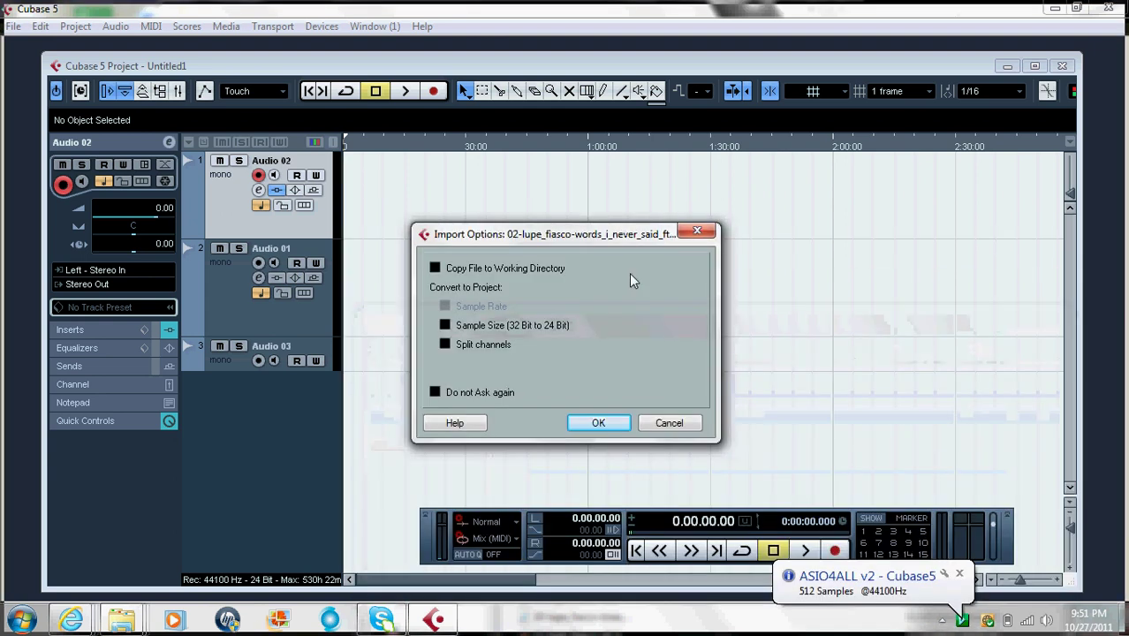
{"action": "left_click", "coordinate": [597, 424]}
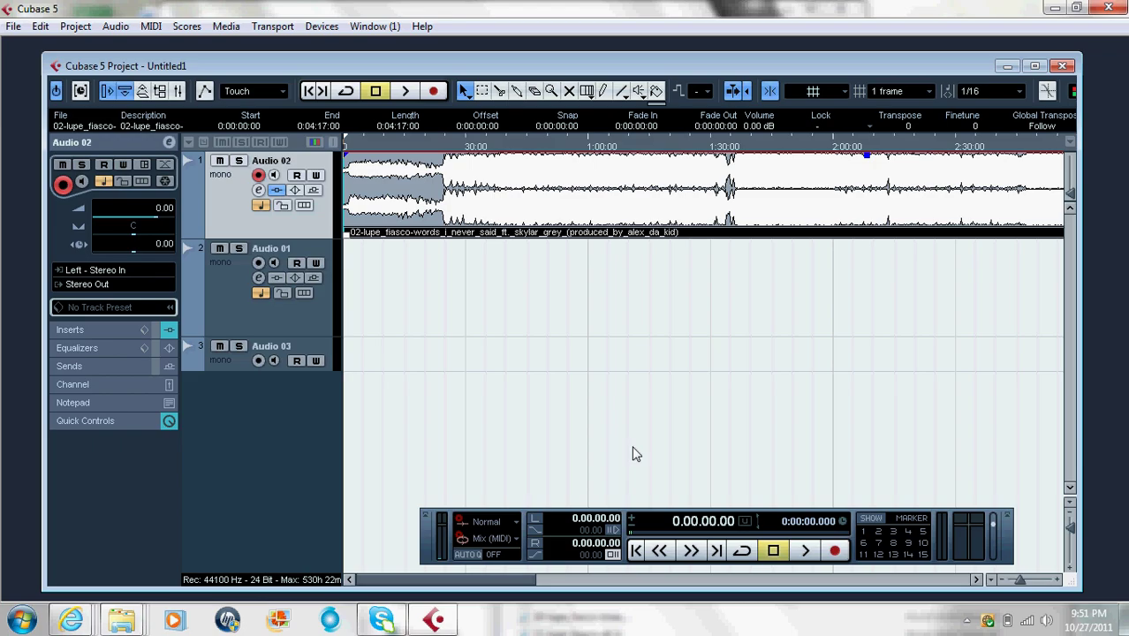
Play the imported song for about 44 seconds, then stop playback
{"action": "key", "text": "space"}
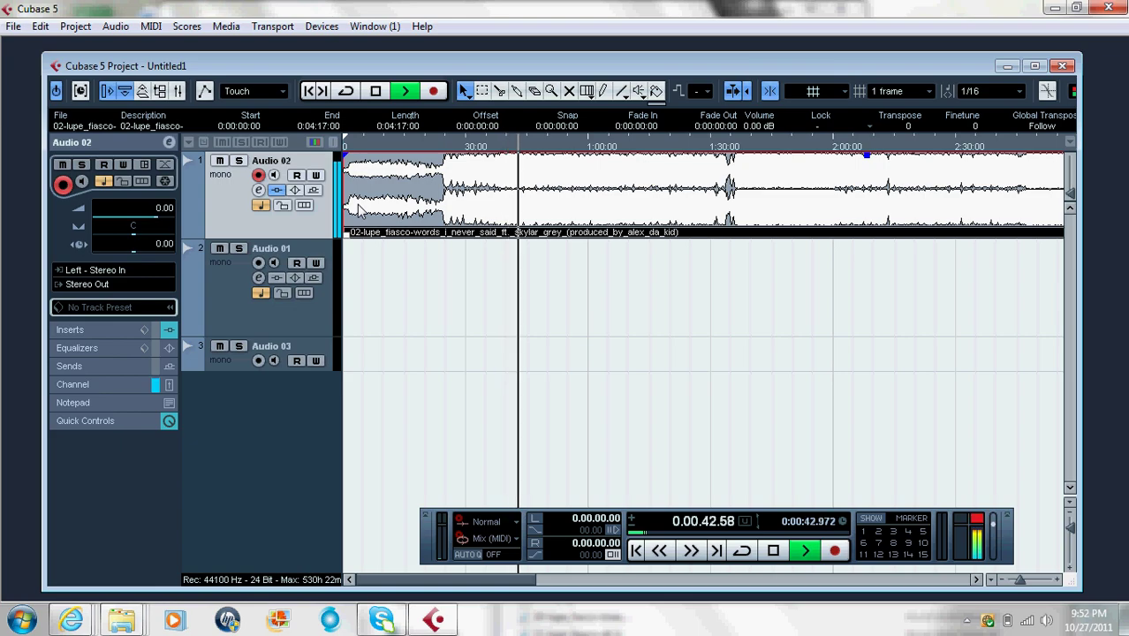
{"action": "key", "text": "space"}
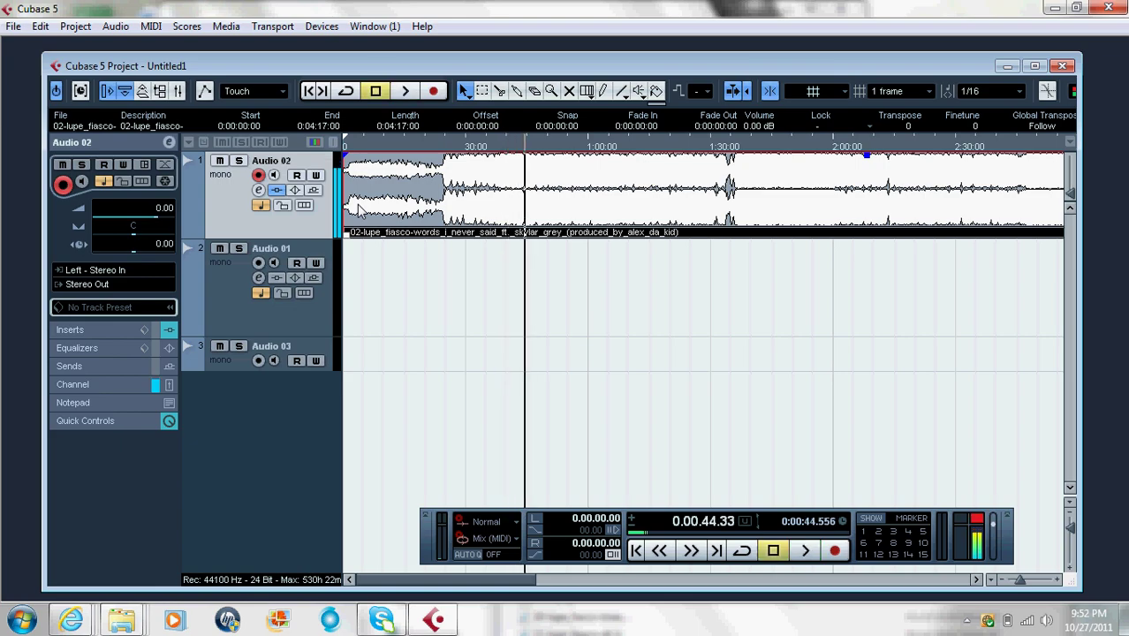
Set the Stereo Out audio device to Not Connected in VST Connections Outputs and close the window
{"action": "left_click", "coordinate": [320, 26]}
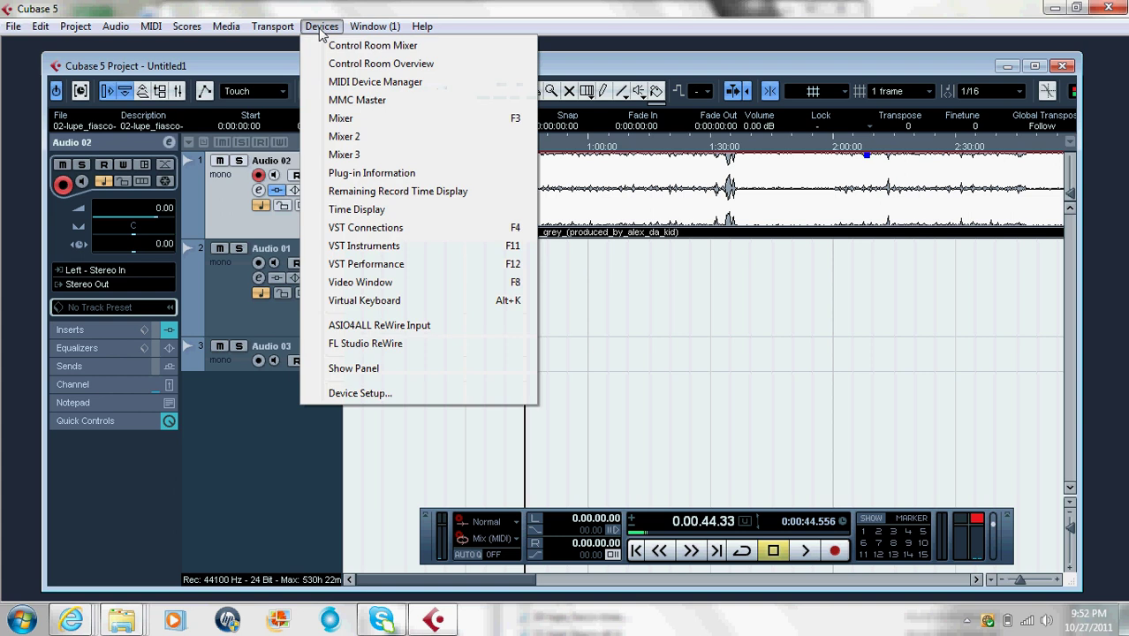
{"action": "mouse_move", "coordinate": [339, 28]}
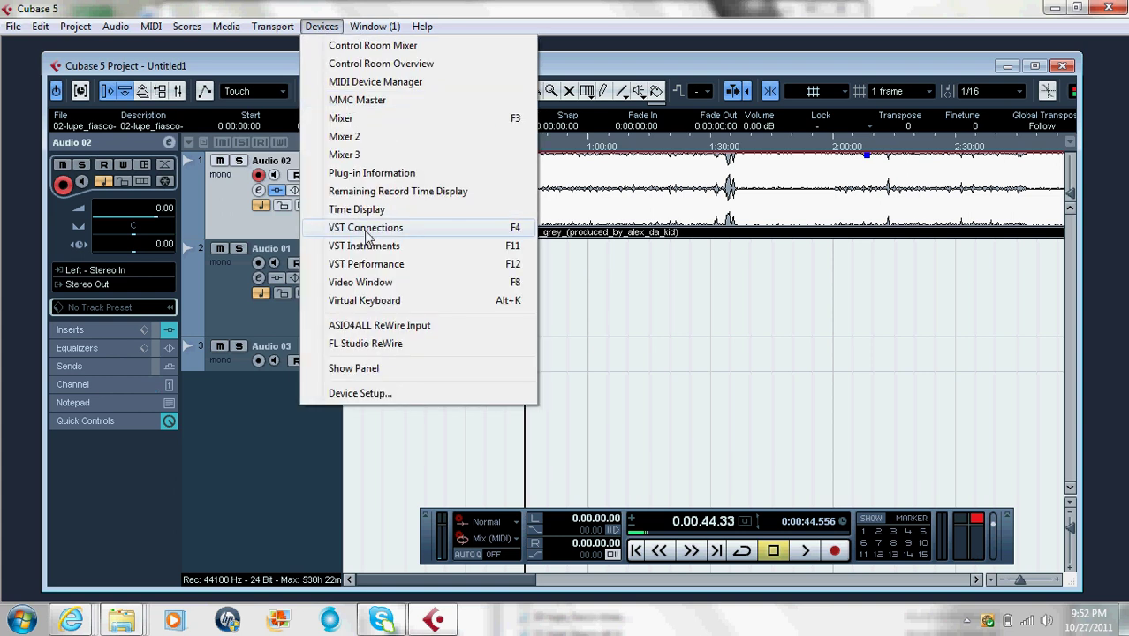
{"action": "left_click", "coordinate": [366, 231]}
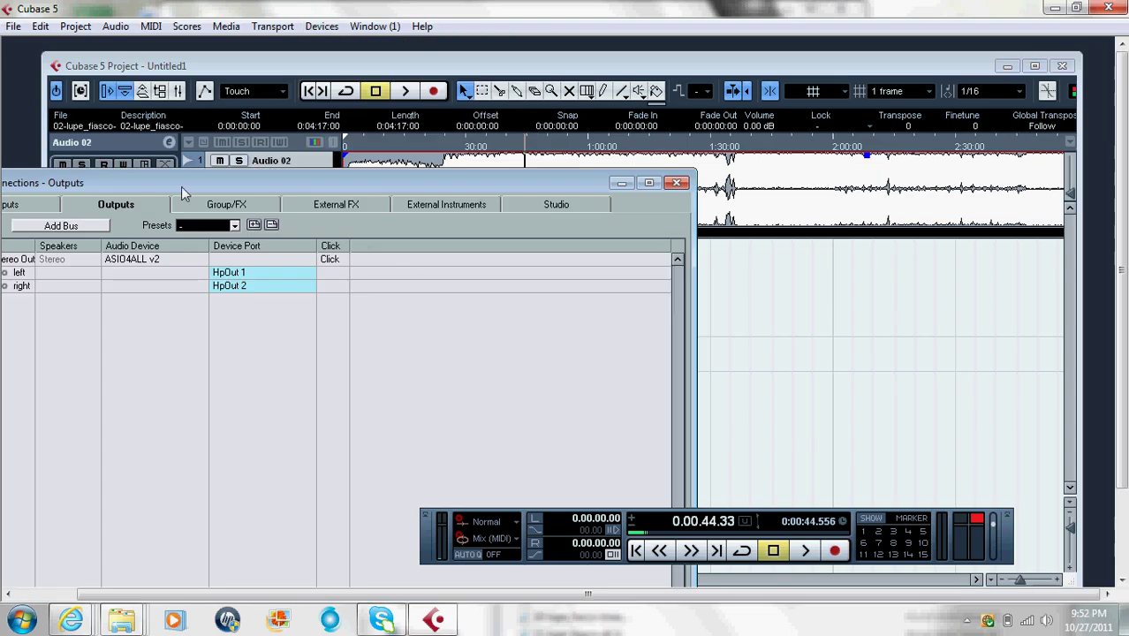
{"action": "left_click_drag", "start_coordinate": [181, 186], "coordinate": [398, 150]}
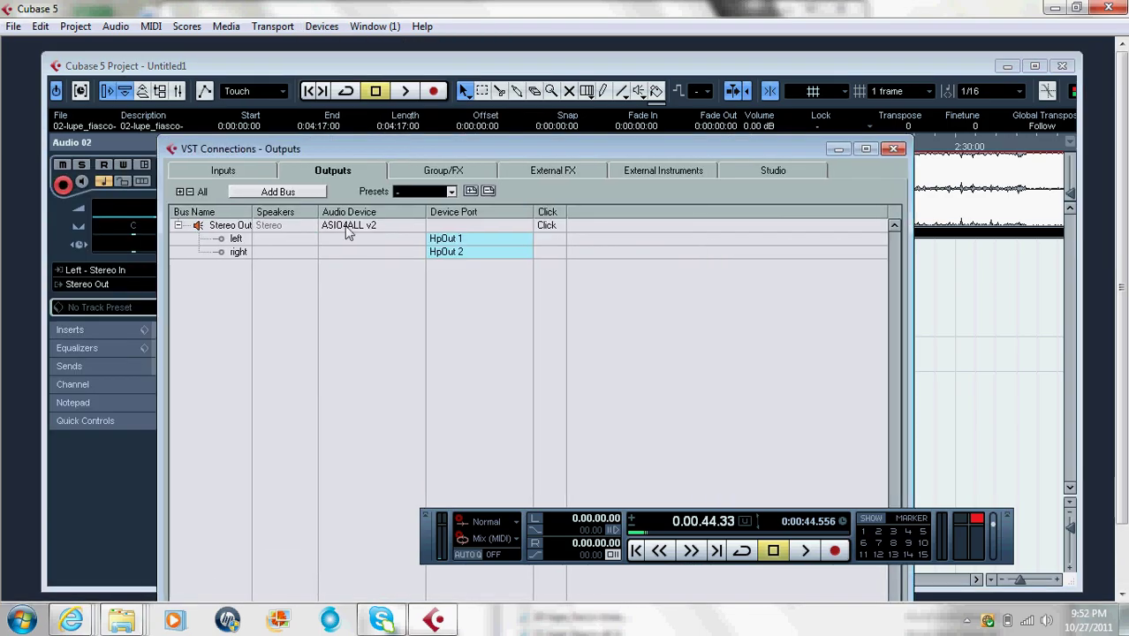
{"action": "left_click", "coordinate": [347, 228]}
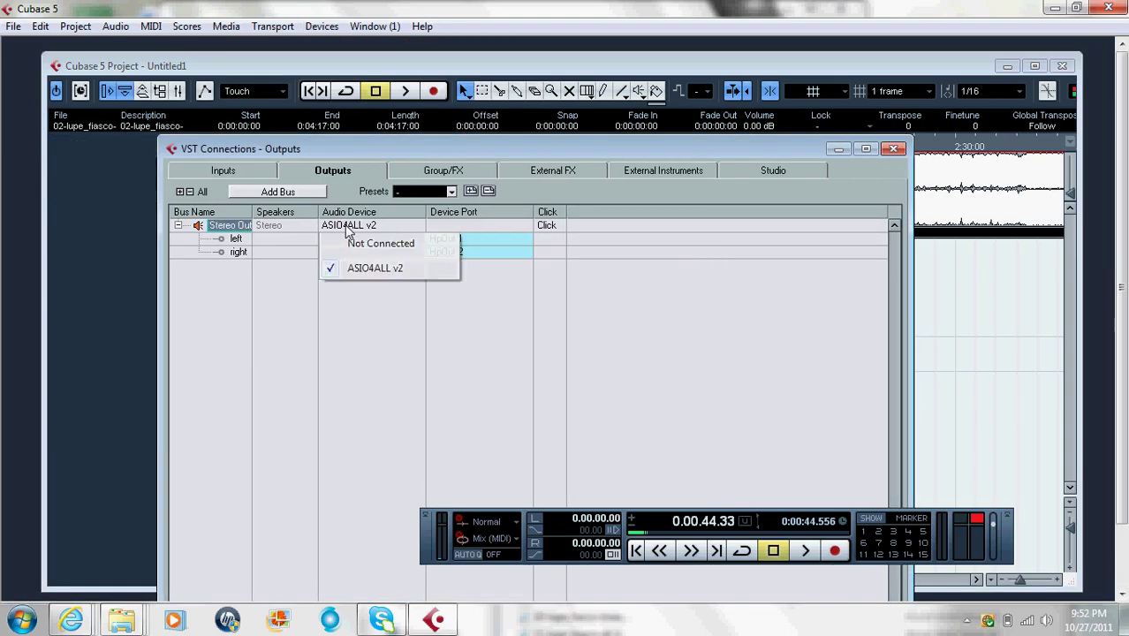
{"action": "left_click", "coordinate": [347, 228]}
{"action": "left_click", "coordinate": [347, 228]}
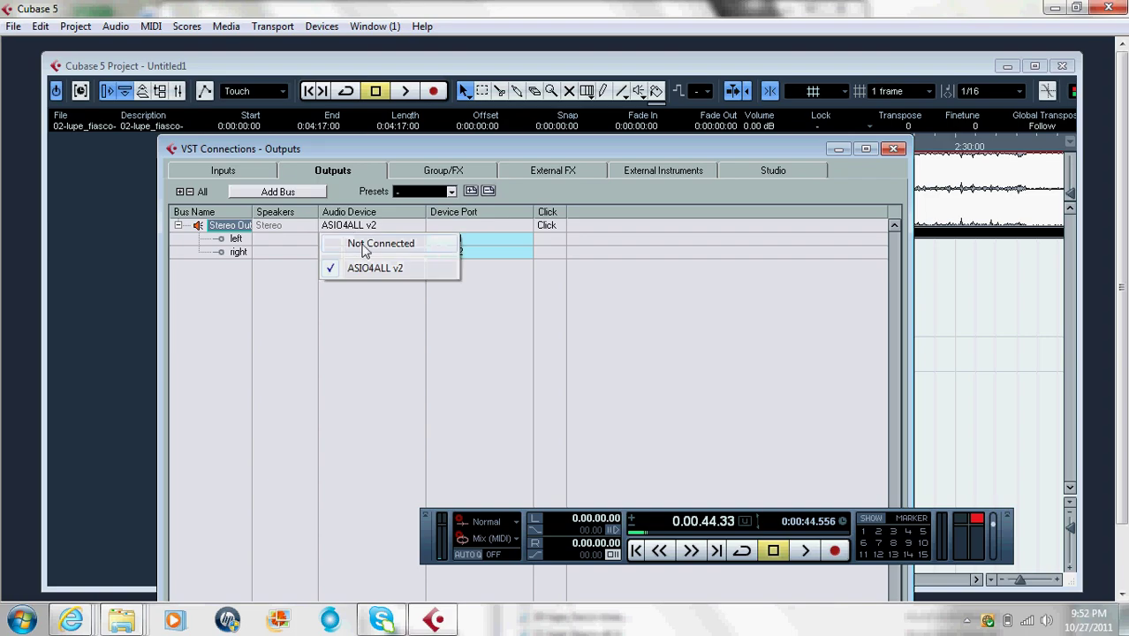
{"action": "left_click", "coordinate": [371, 245]}
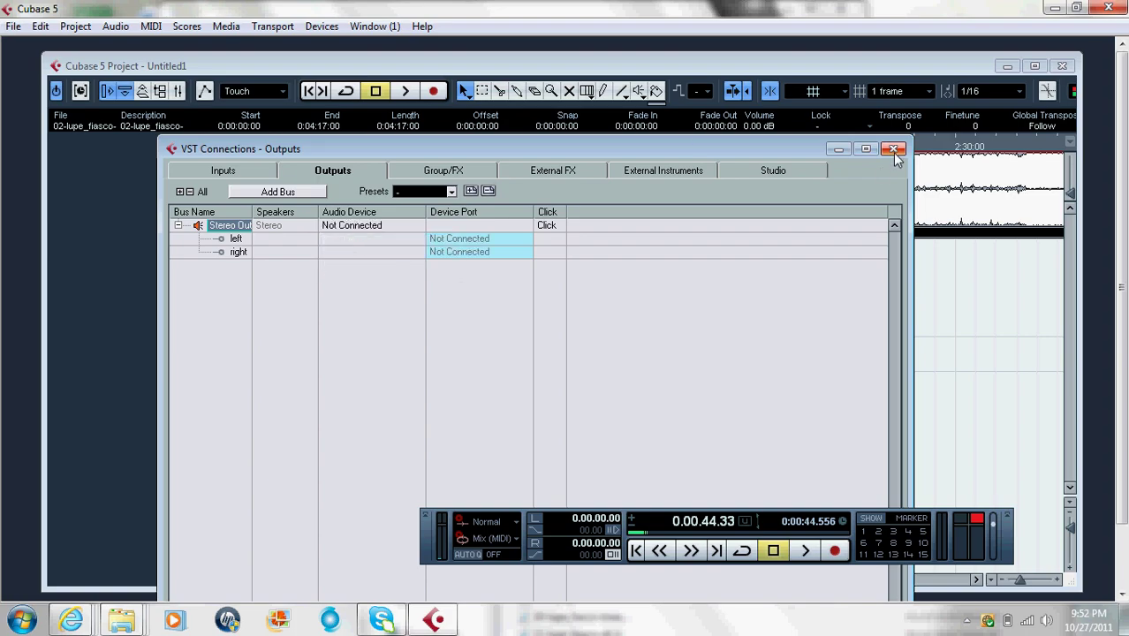
{"action": "left_click", "coordinate": [893, 148]}
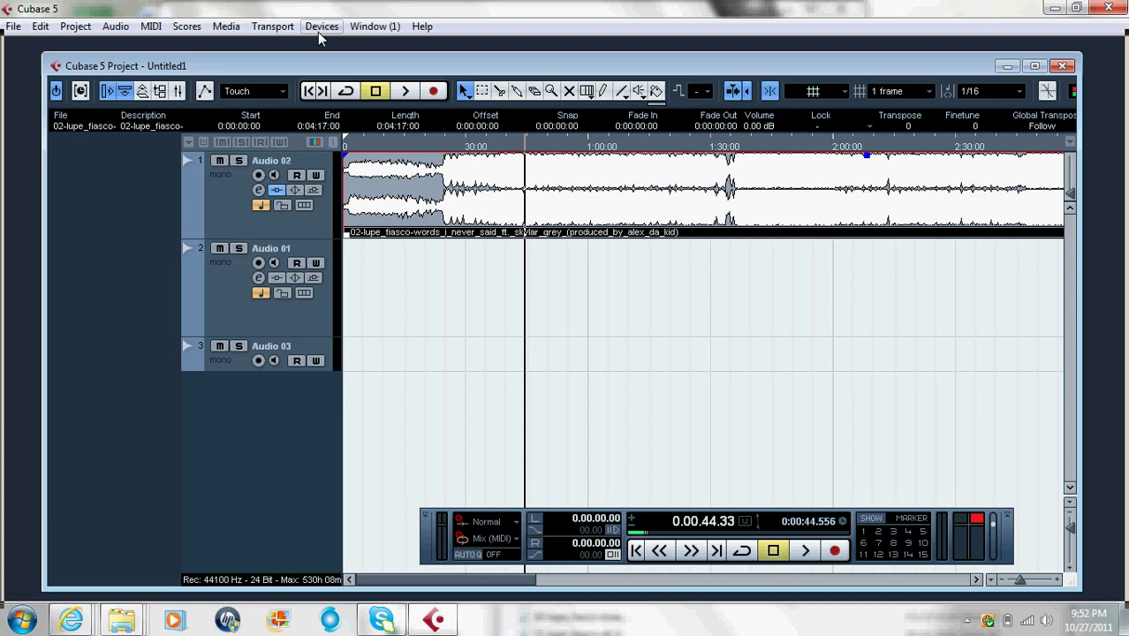
In Device Setup, review the VST Audio System and ASIO4ALL v2 port settings
{"action": "left_click", "coordinate": [319, 29]}
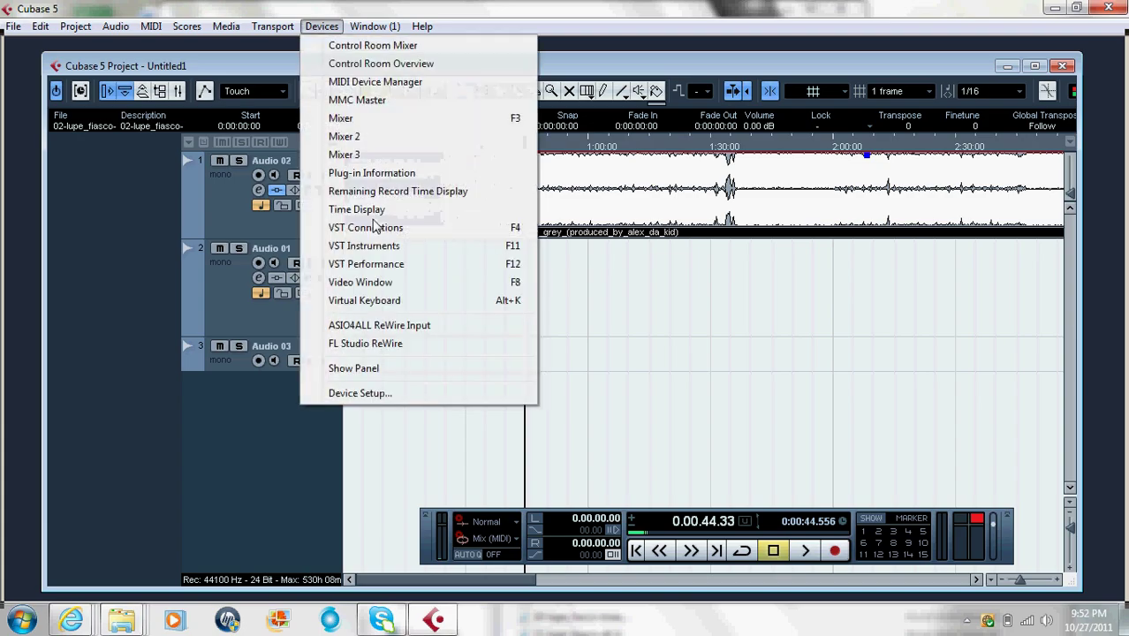
{"action": "left_click", "coordinate": [358, 394]}
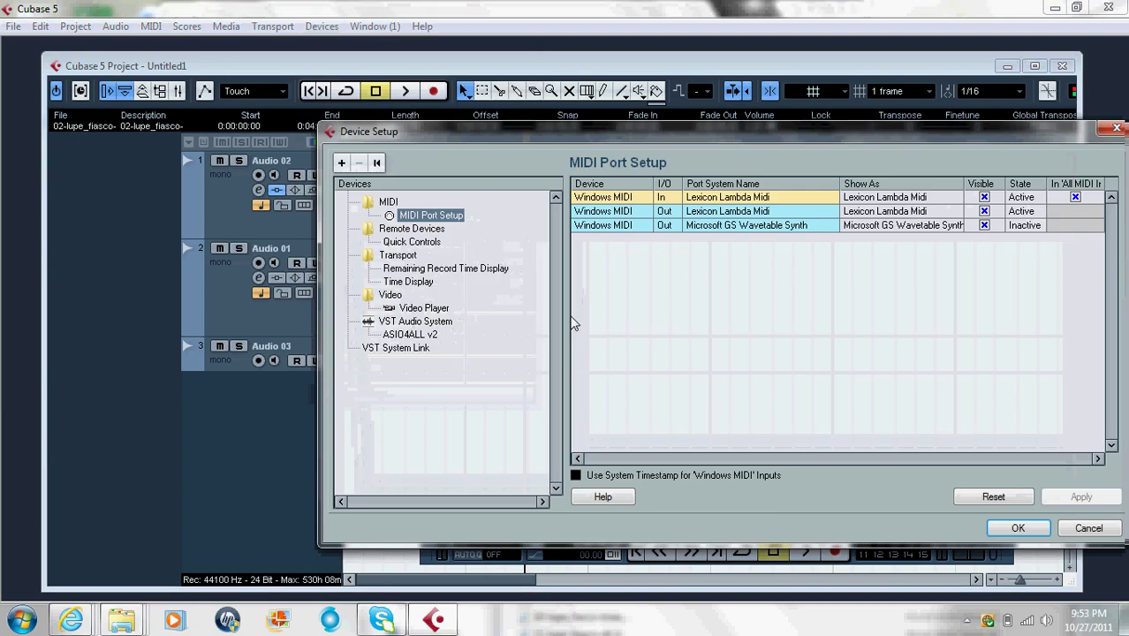
{"action": "left_click", "coordinate": [408, 322]}
{"action": "left_click", "coordinate": [411, 334]}
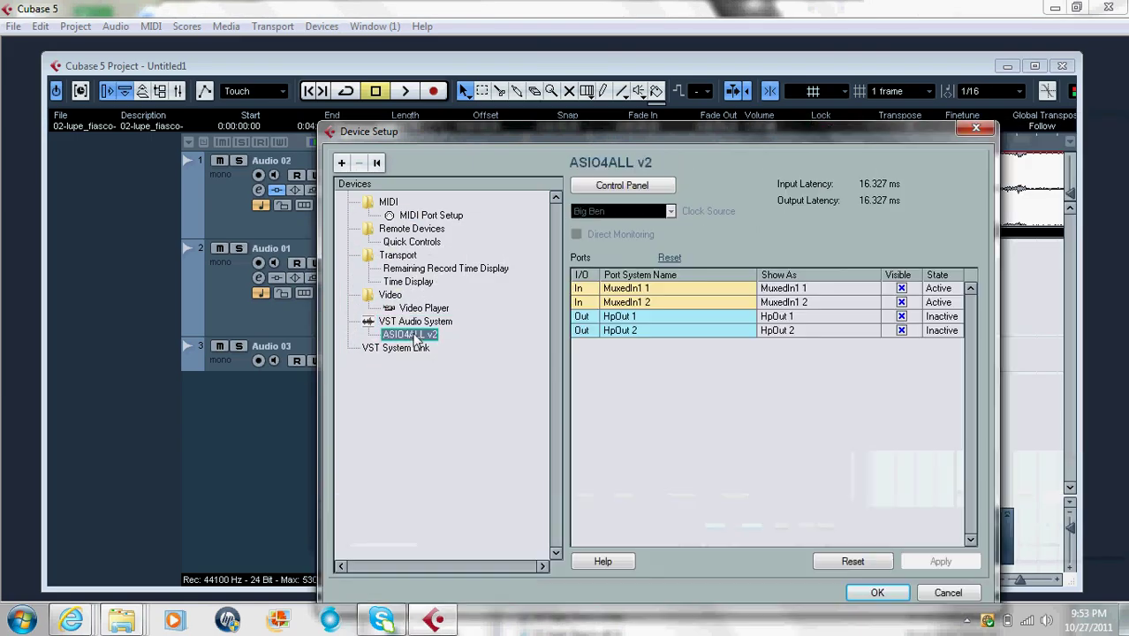
{"action": "left_click", "coordinate": [413, 321]}
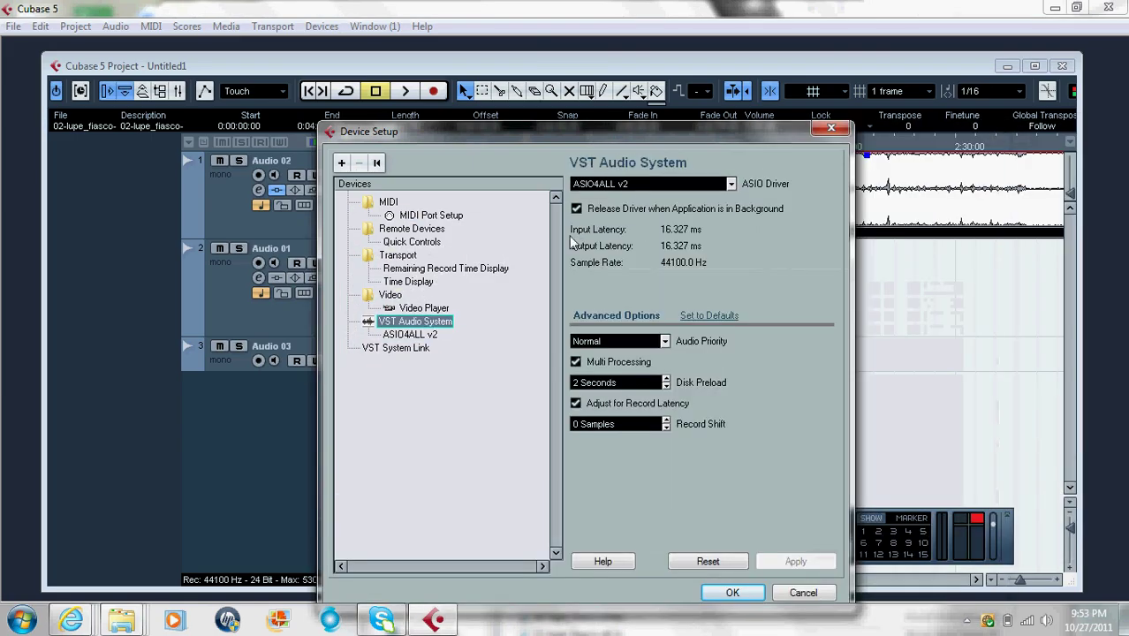
Switch the ASIO driver to Lambda ASIO, apply it, and resume song playback
{"action": "left_click", "coordinate": [628, 186]}
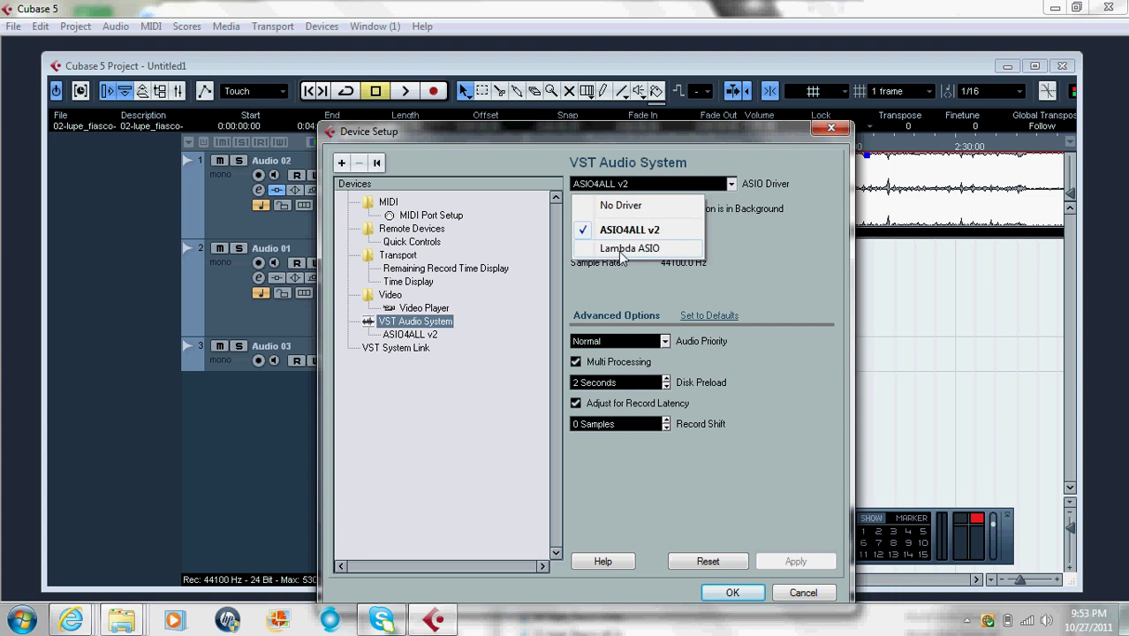
{"action": "left_click", "coordinate": [621, 250]}
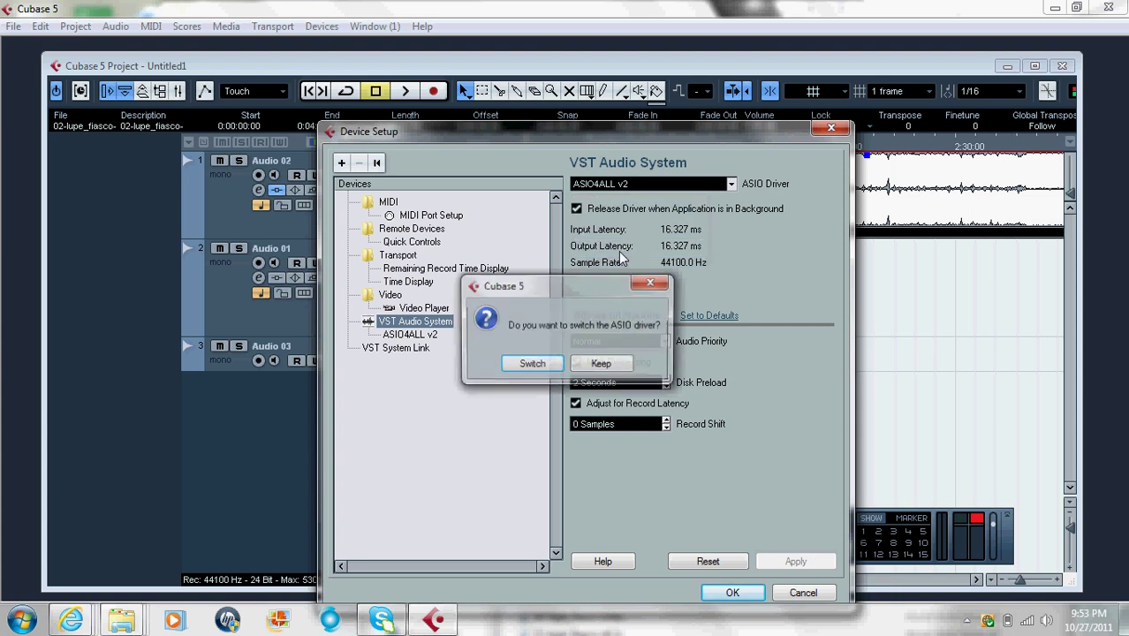
{"action": "left_click", "coordinate": [530, 364]}
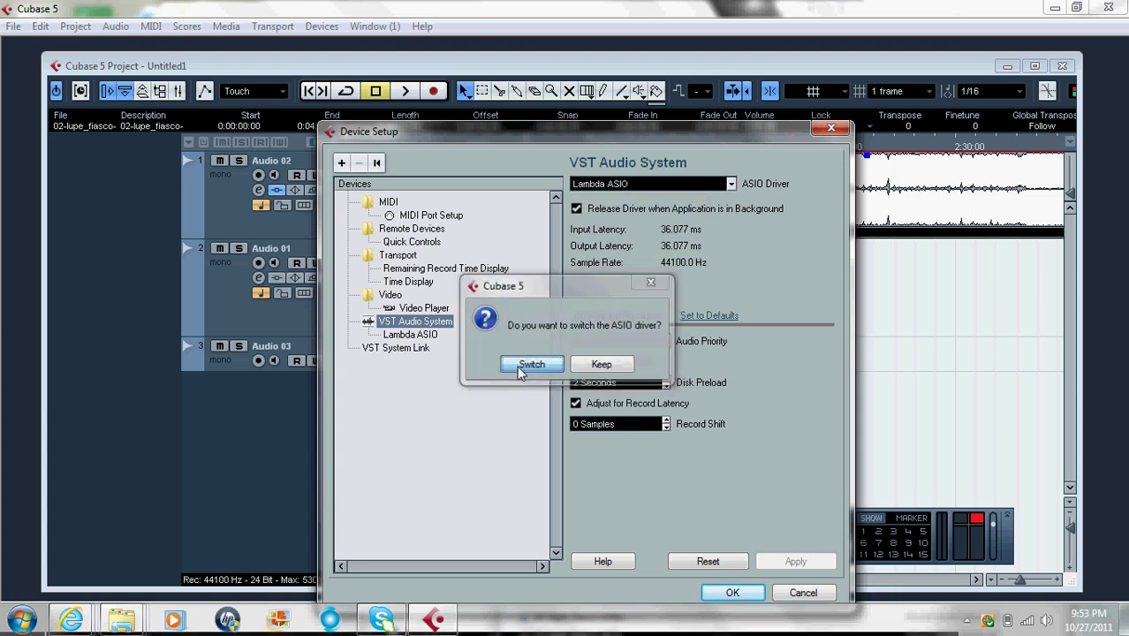
{"action": "left_click", "coordinate": [732, 590]}
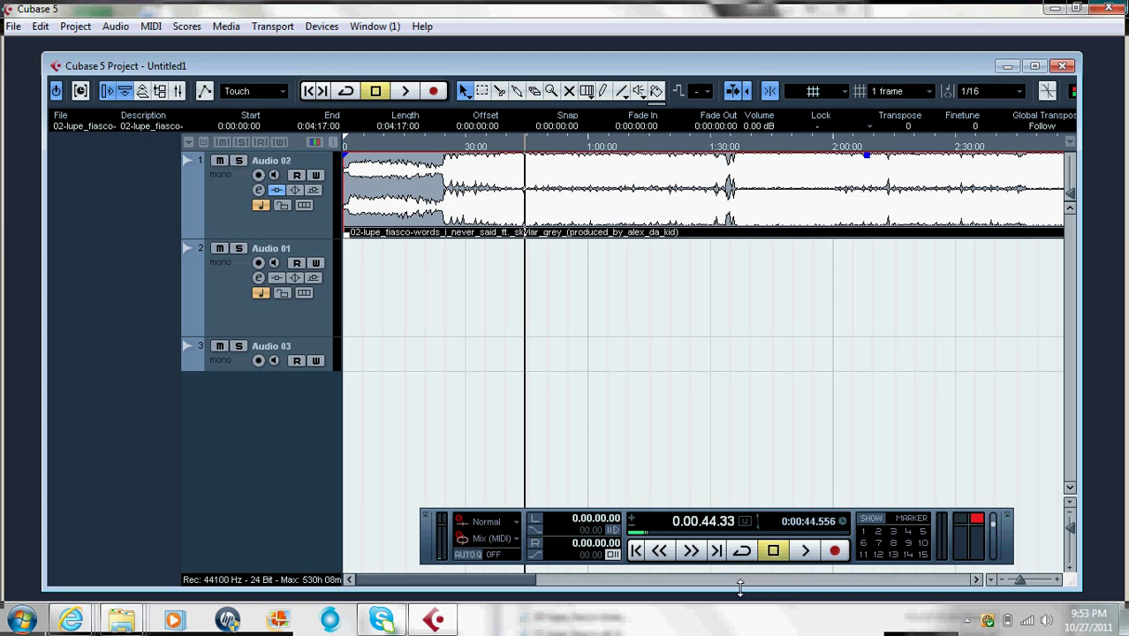
{"action": "key", "text": "space"}
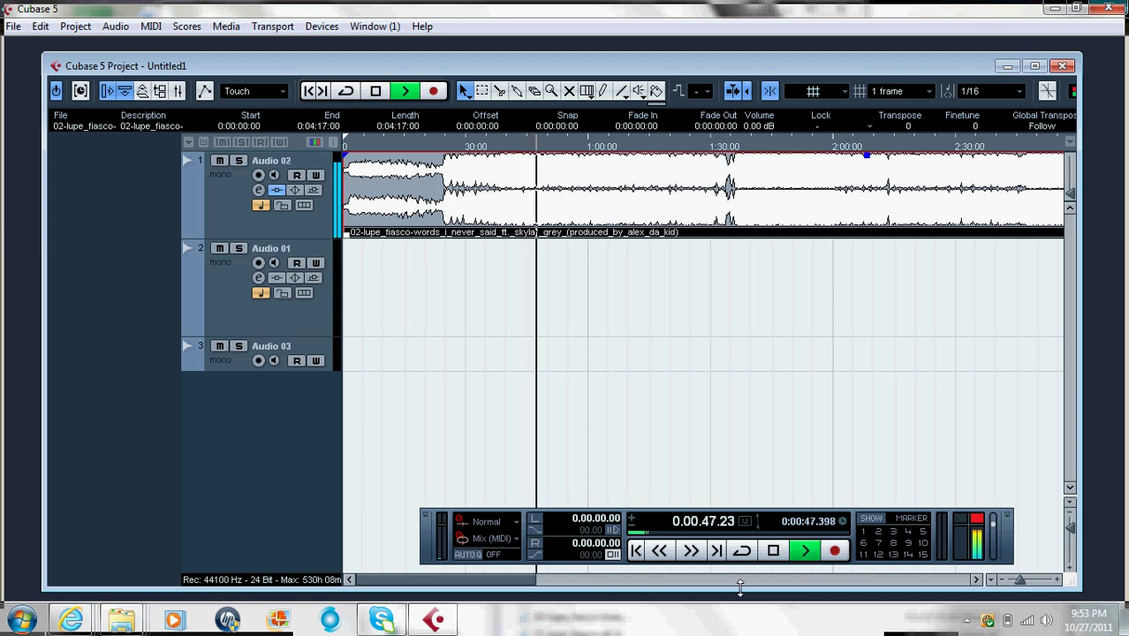
Stop playback and set the Stereo Out bus's audio device to Lambda ASIO in VST Connections
{"action": "key", "text": "space"}
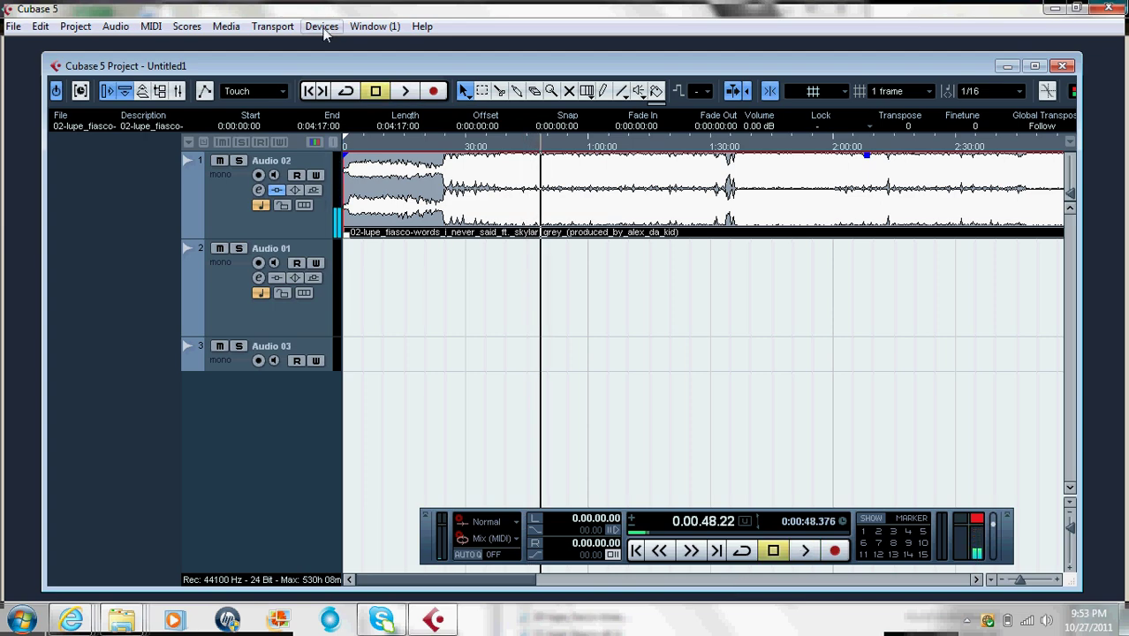
{"action": "left_click", "coordinate": [322, 27]}
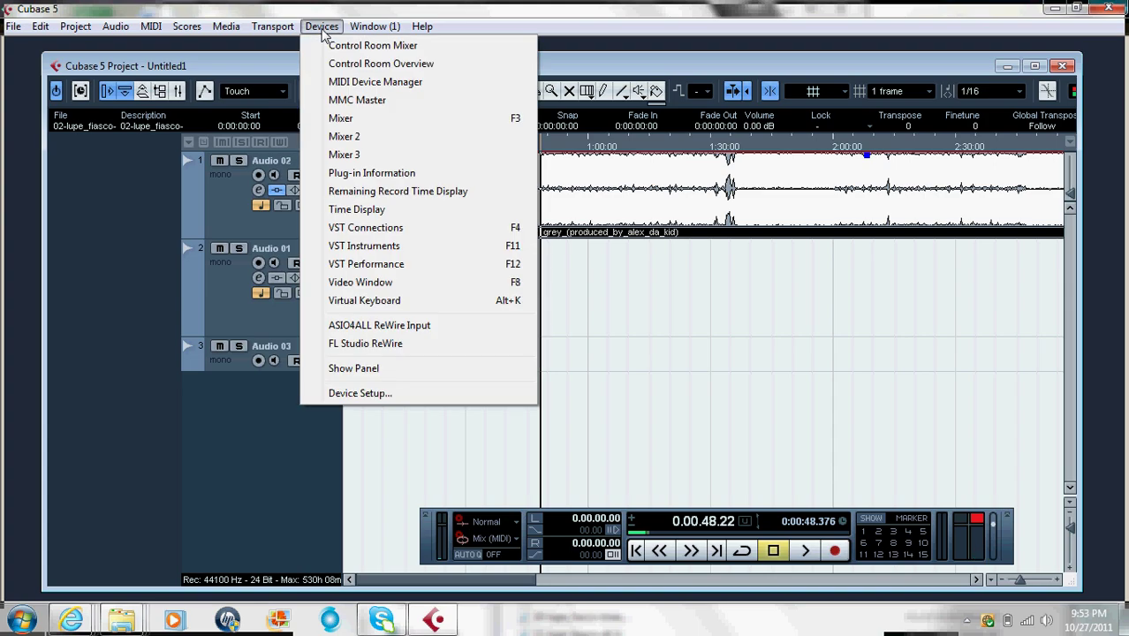
{"action": "left_click", "coordinate": [384, 233]}
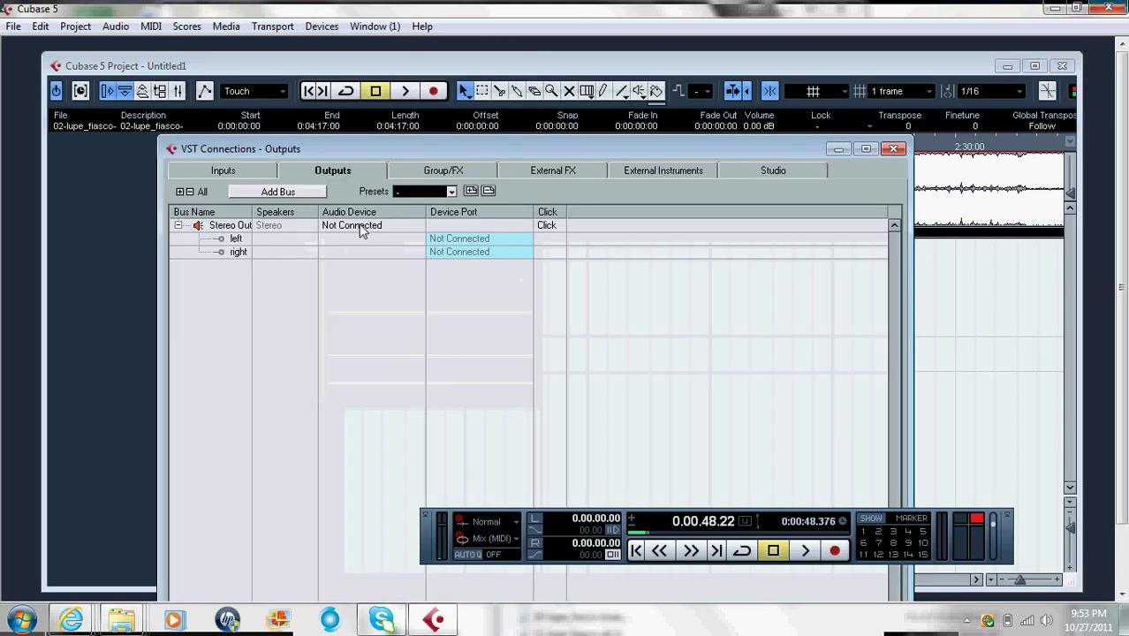
{"action": "left_click", "coordinate": [259, 167]}
{"action": "left_click", "coordinate": [324, 171]}
{"action": "left_click", "coordinate": [347, 229]}
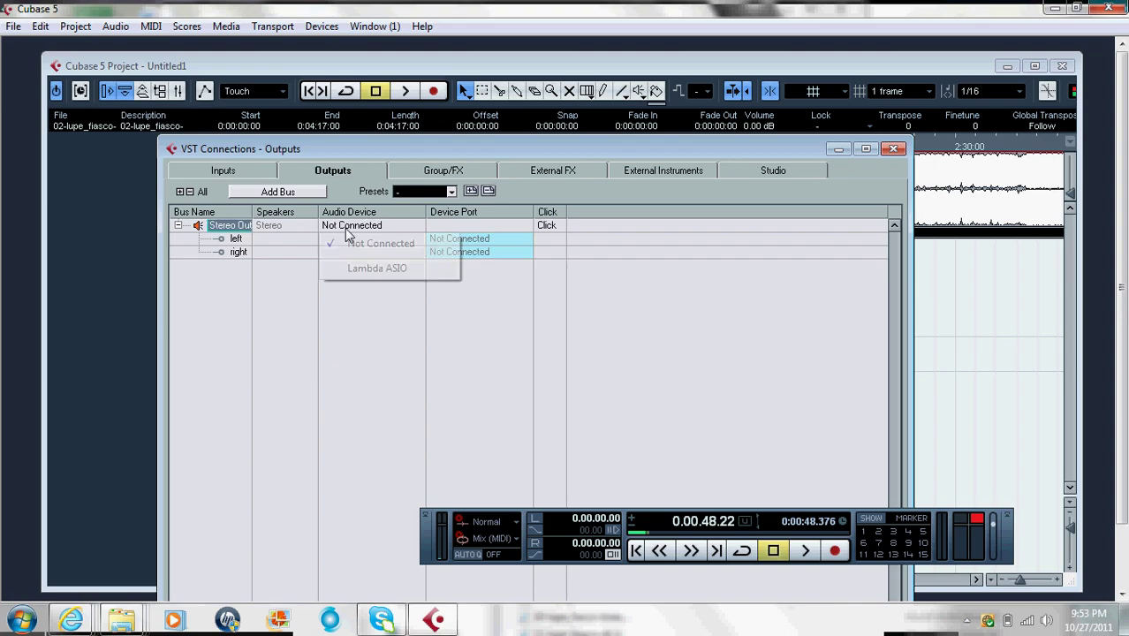
{"action": "left_click", "coordinate": [367, 270]}
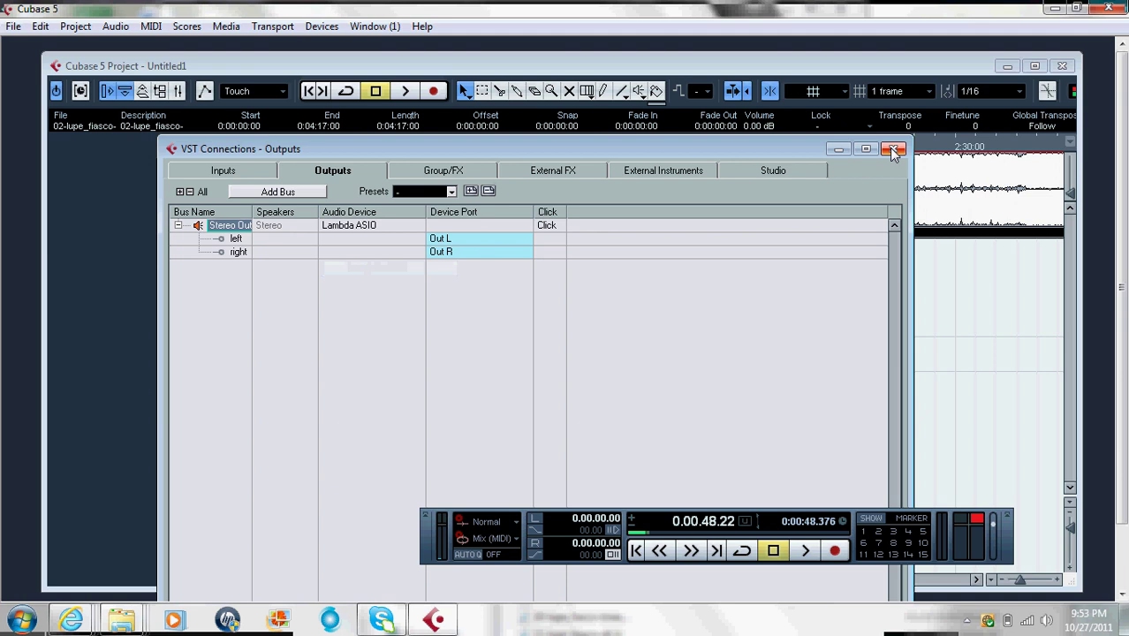
{"action": "left_click", "coordinate": [894, 150]}
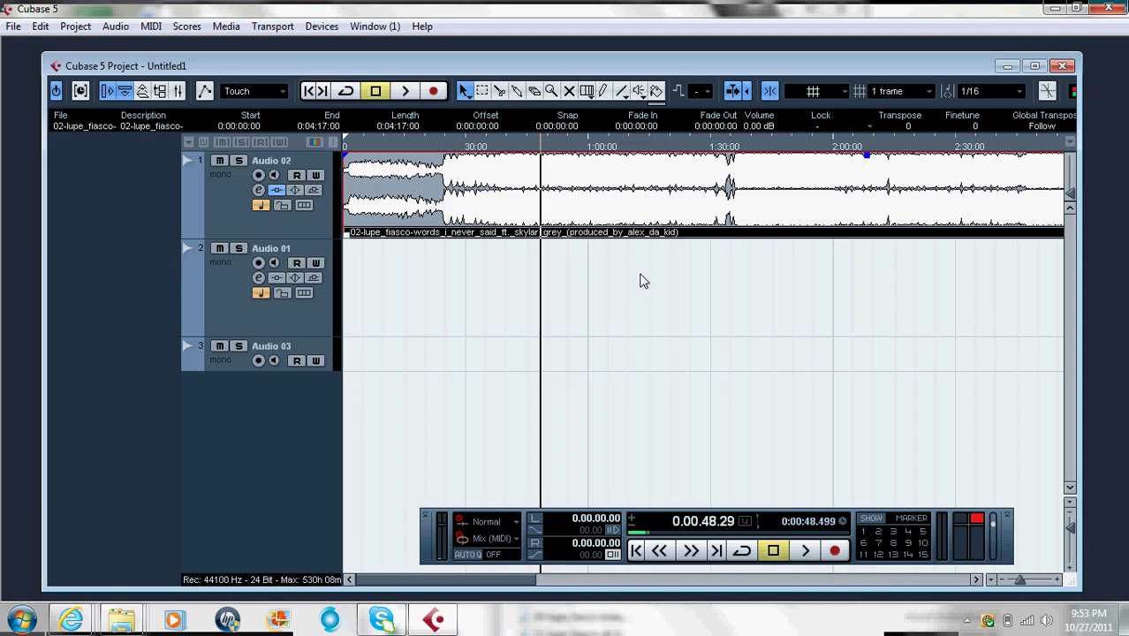
Test-play the song through the Lambda ASIO output, then stop and return to zero
{"action": "key", "text": "space"}
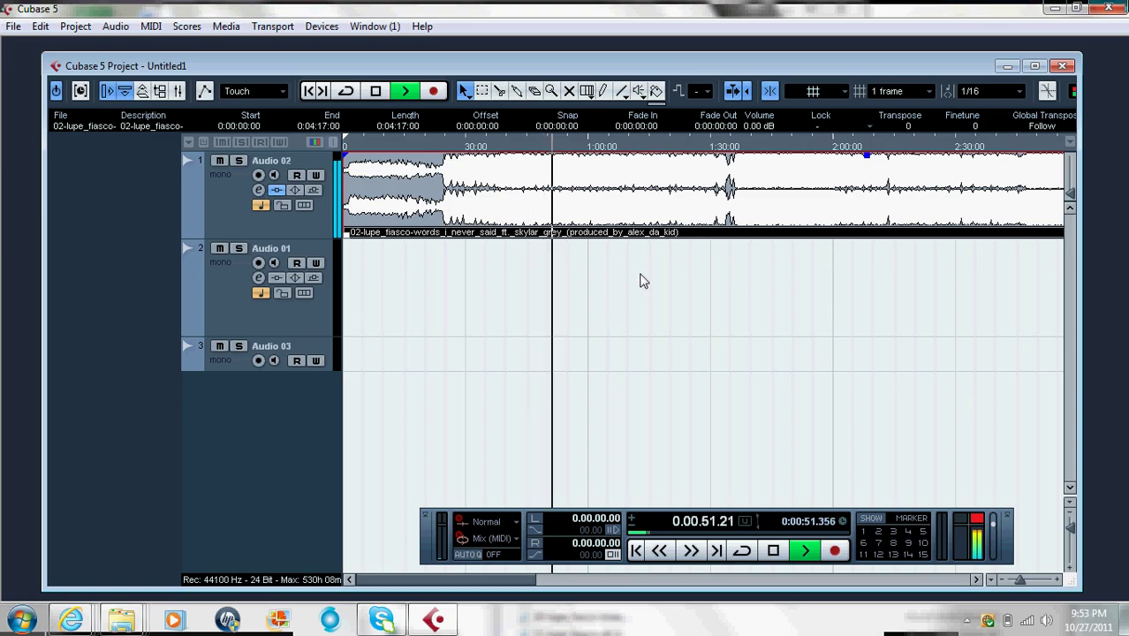
{"action": "left_click", "coordinate": [321, 26]}
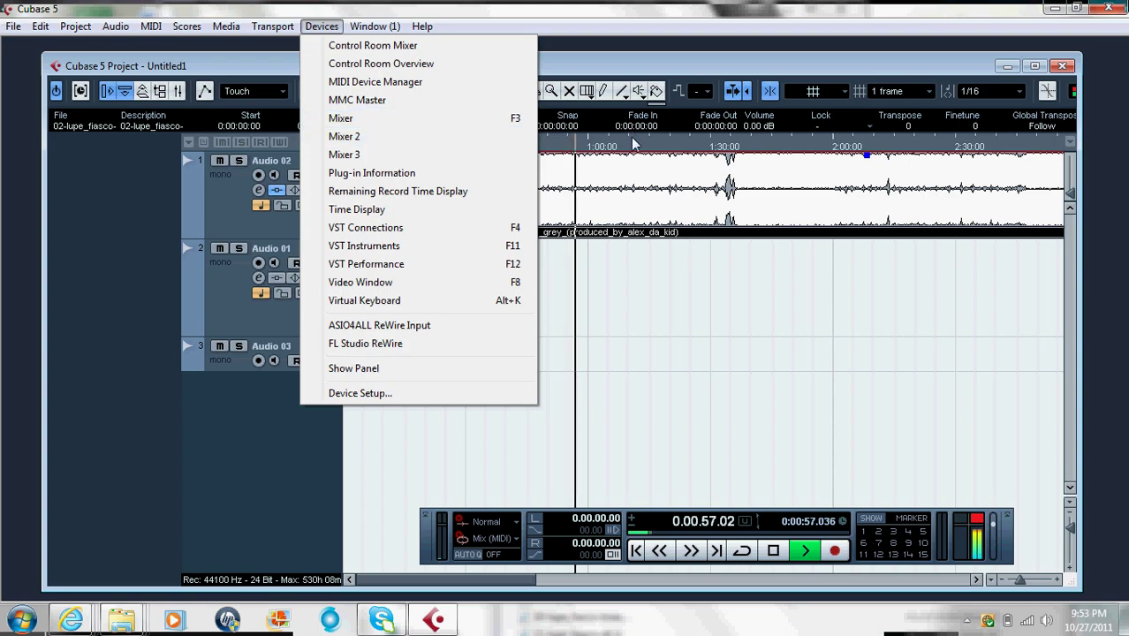
{"action": "left_click", "coordinate": [321, 26]}
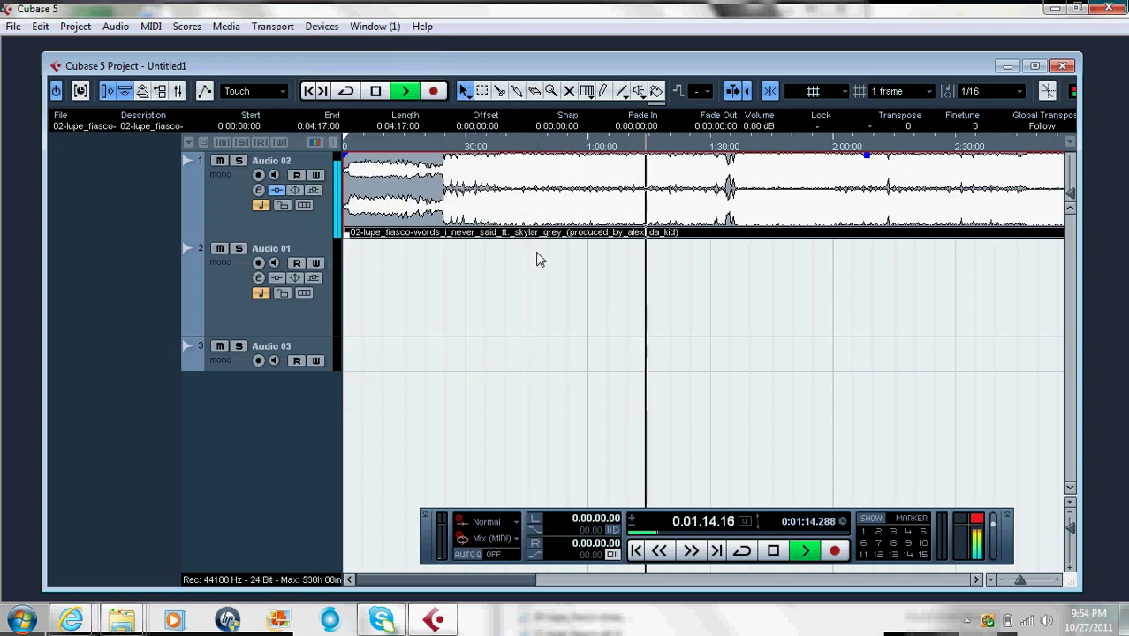
{"action": "key", "text": "space"}
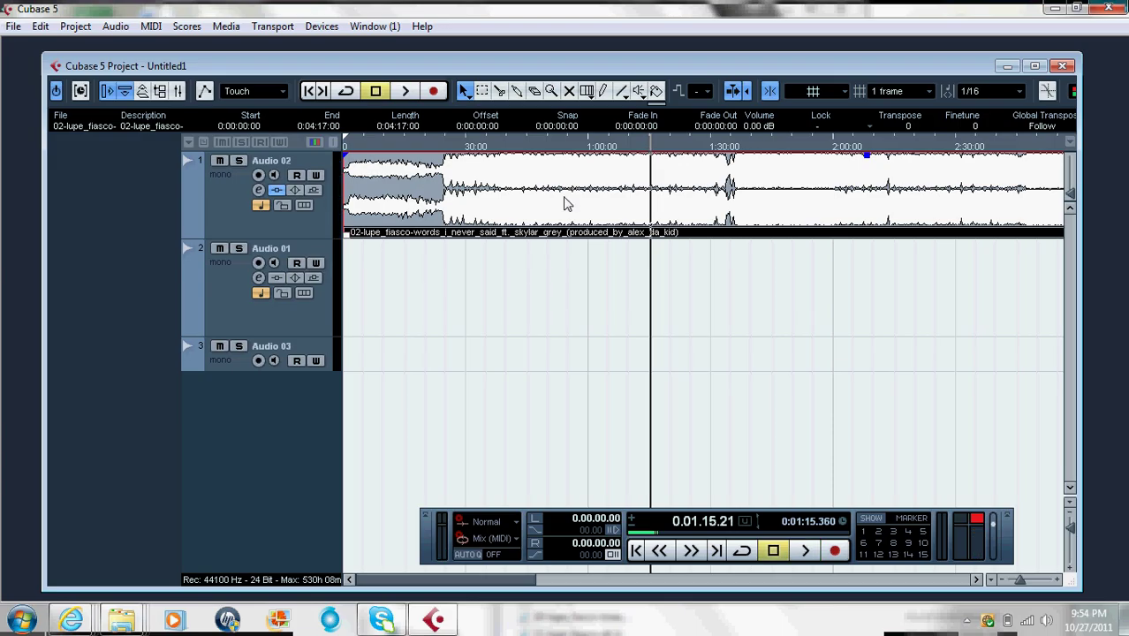
{"action": "left_click", "coordinate": [310, 93]}
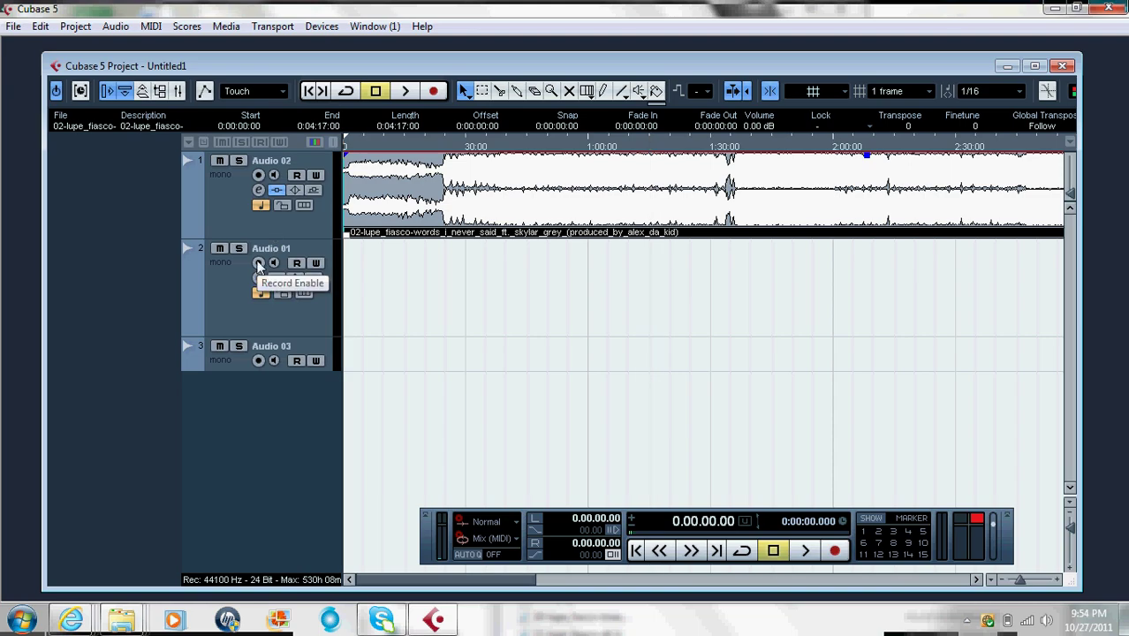
Record-enable track 2 (Audio 01), briefly play and stop, then return to the start
{"action": "left_click", "coordinate": [258, 264]}
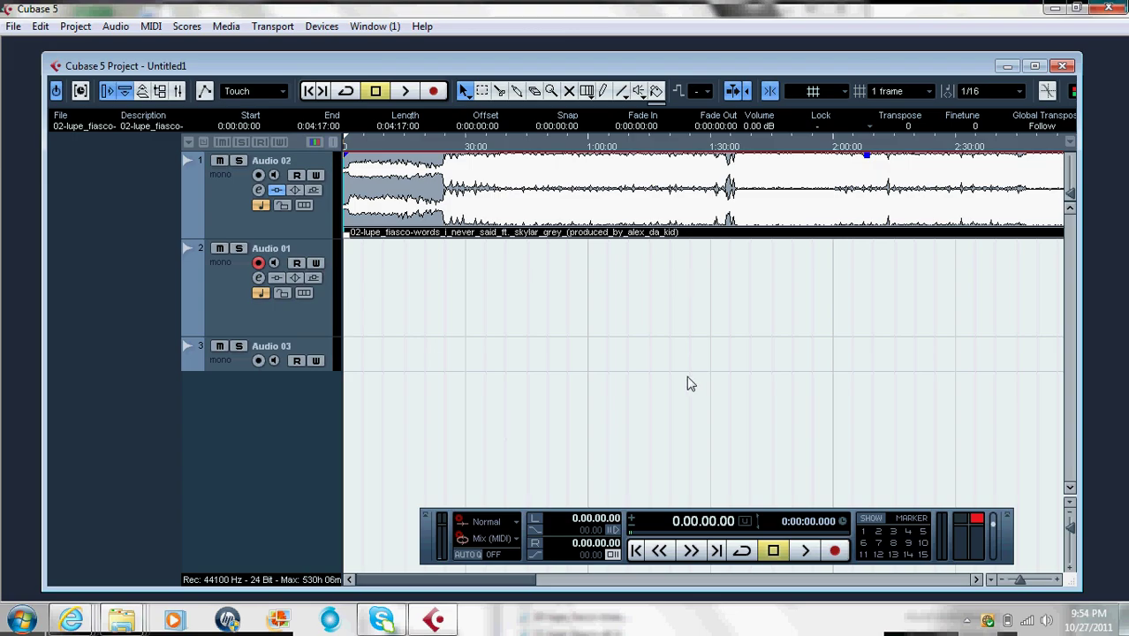
{"action": "key", "text": "space"}
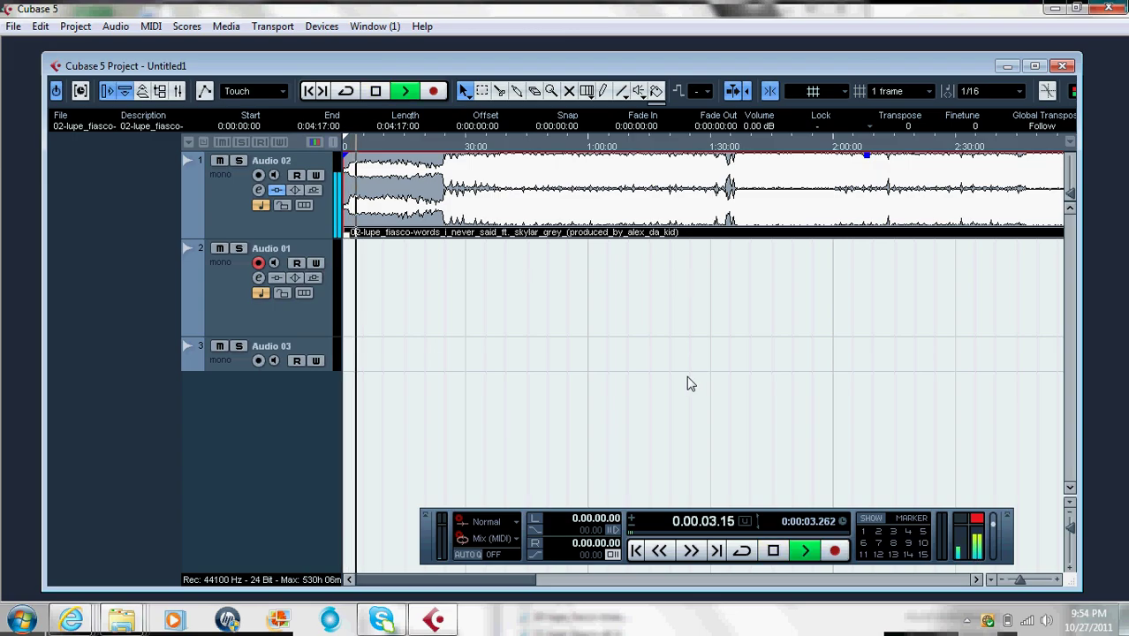
{"action": "key", "text": "space"}
{"action": "left_click", "coordinate": [636, 551]}
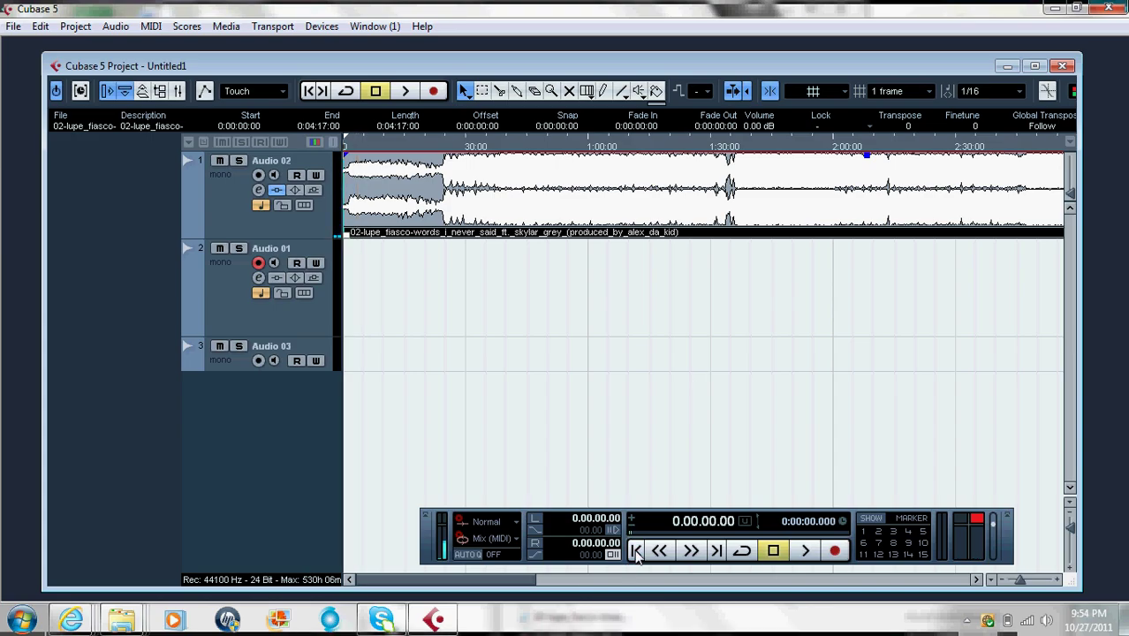
Record a roughly 13-second take, Audio 01_01, onto Audio 01 from zero
{"action": "left_click", "coordinate": [834, 550]}
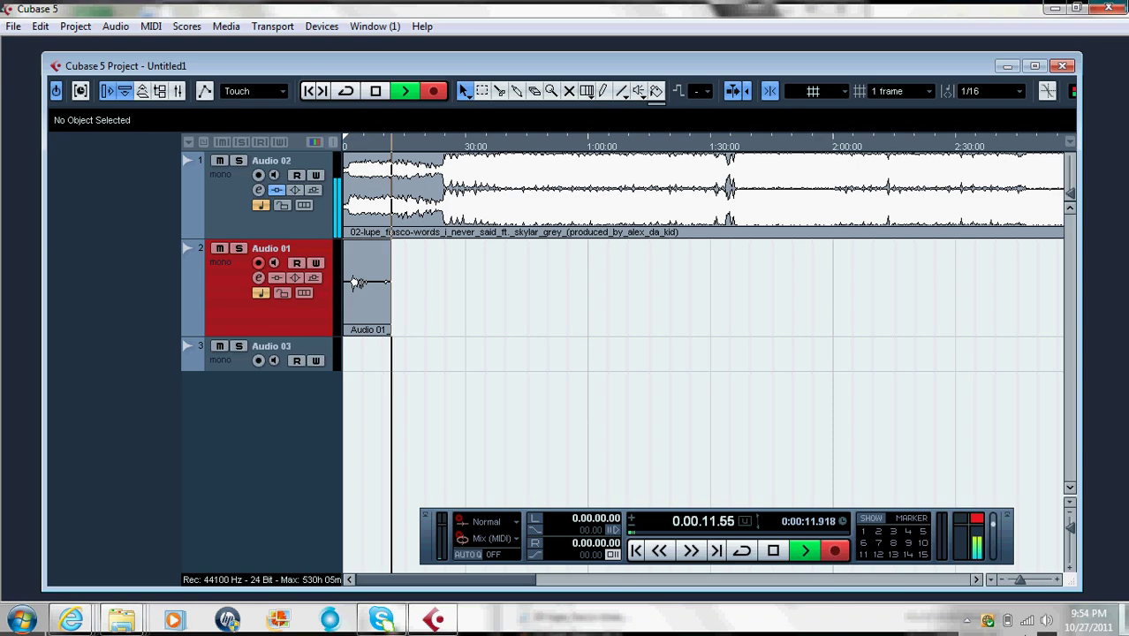
{"action": "key", "text": "space"}
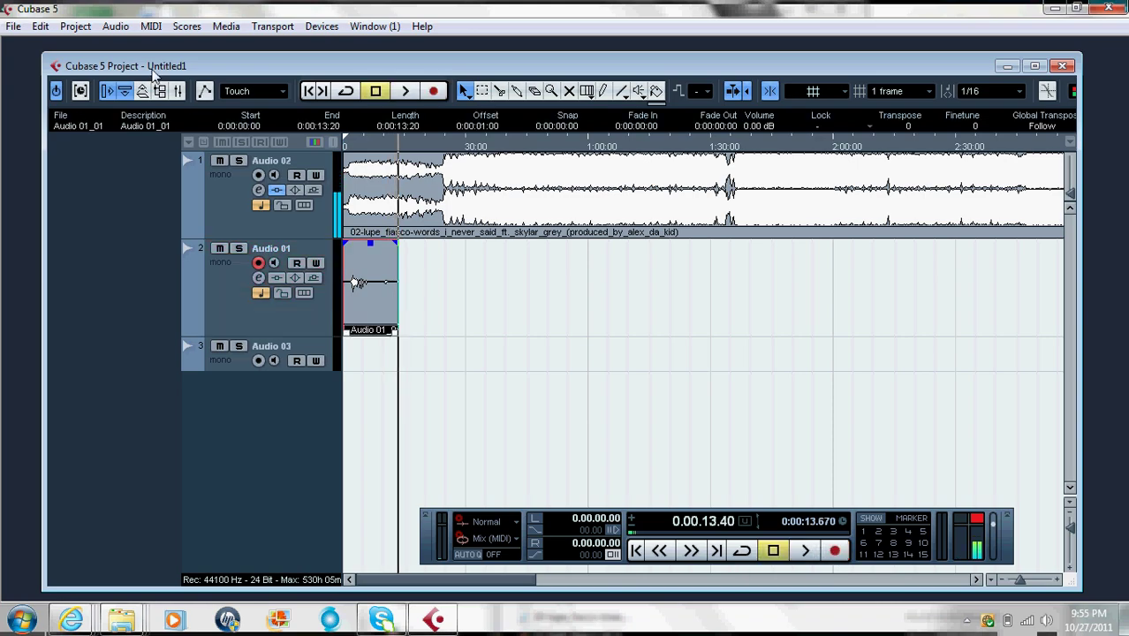
Arm and mute track 1 (Audio 02), then play back the recorded take alone
{"action": "left_click", "coordinate": [257, 175]}
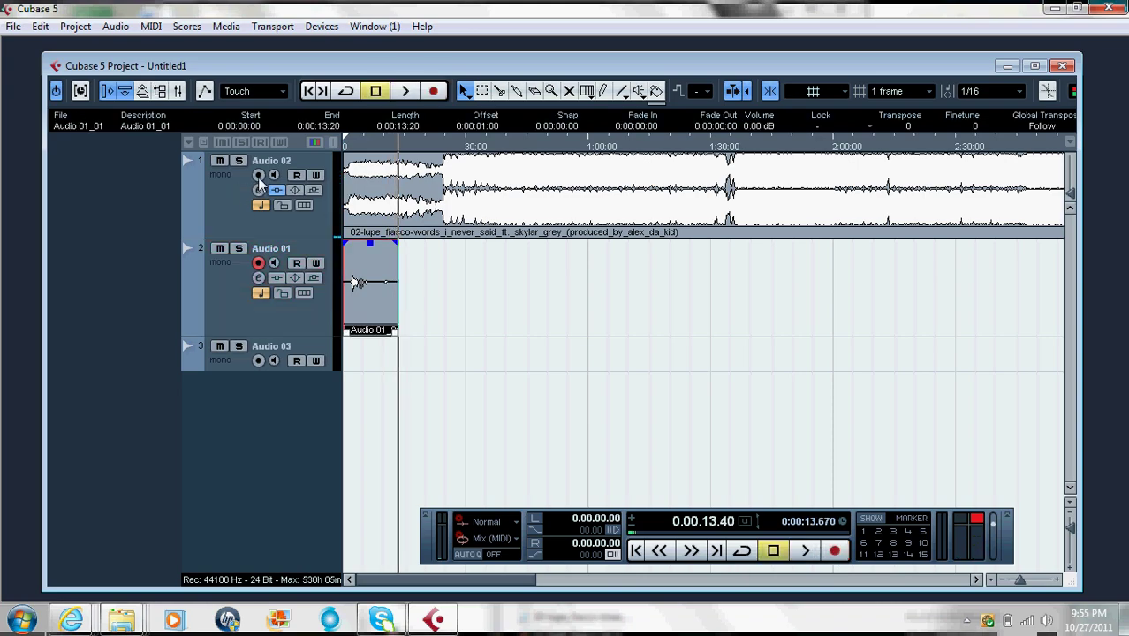
{"action": "left_click", "coordinate": [660, 550]}
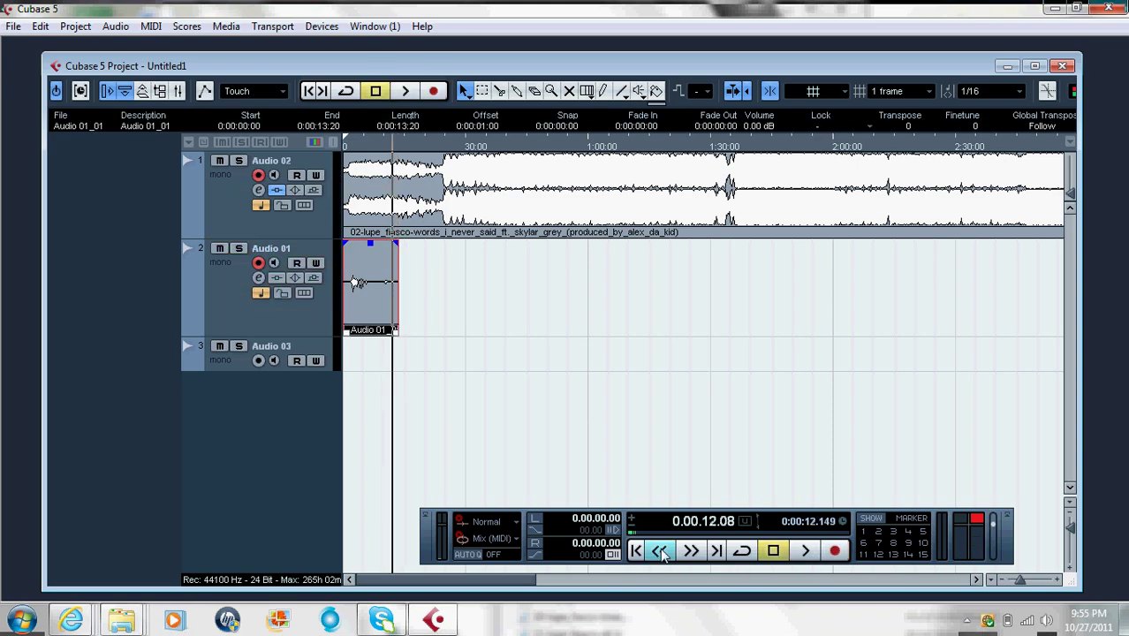
{"action": "key", "text": "space"}
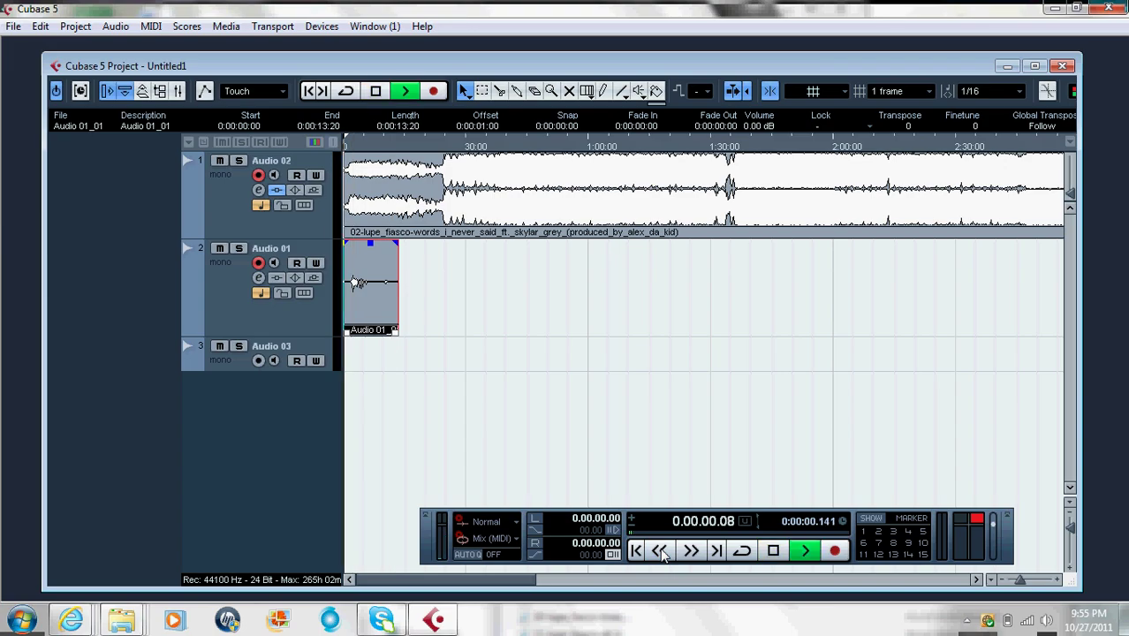
{"action": "key", "text": "m"}
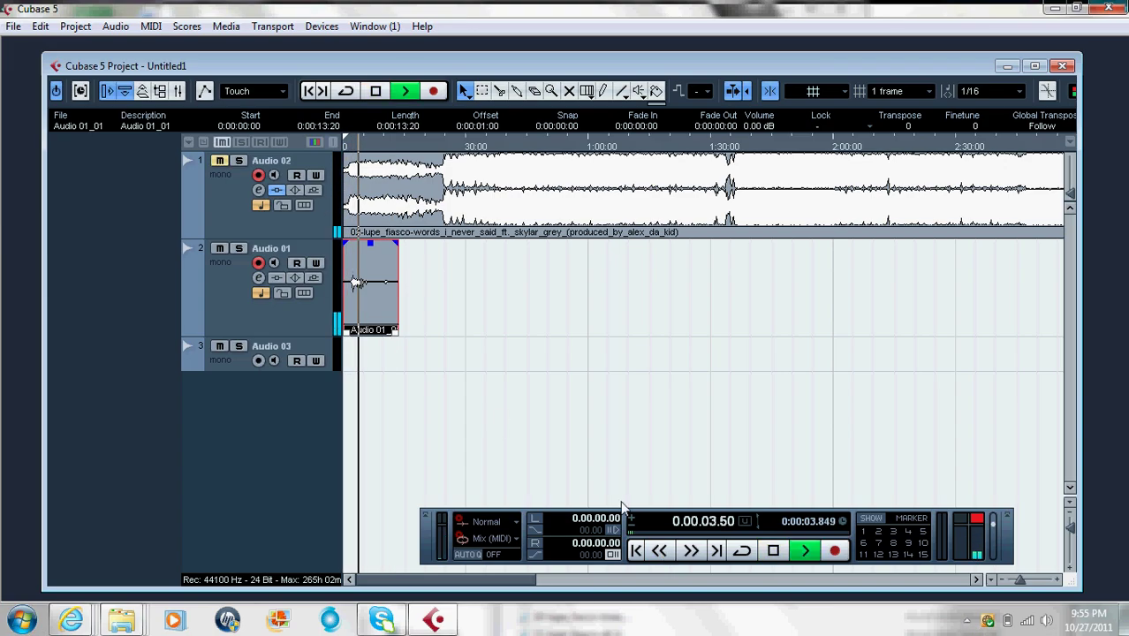
{"action": "left_click", "coordinate": [638, 550]}
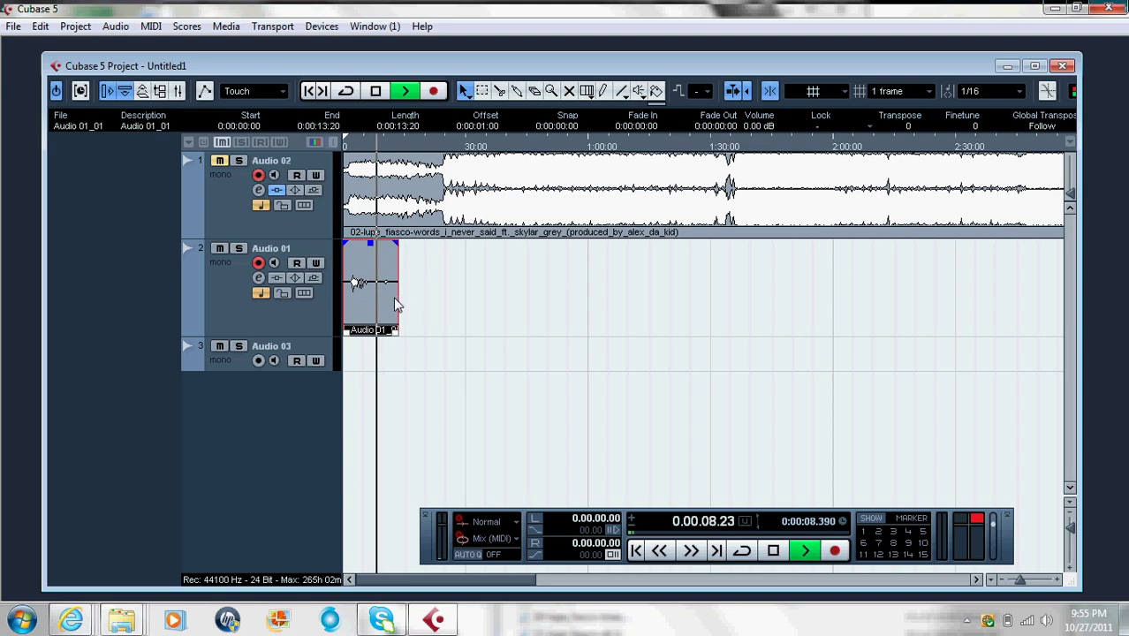
{"action": "key", "text": "space"}
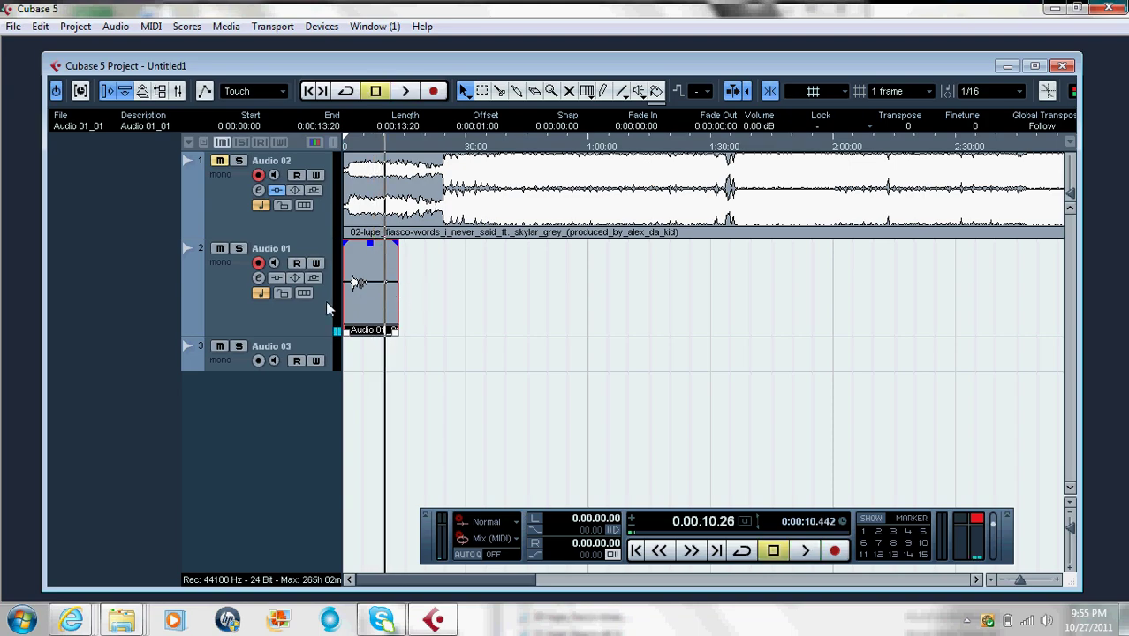